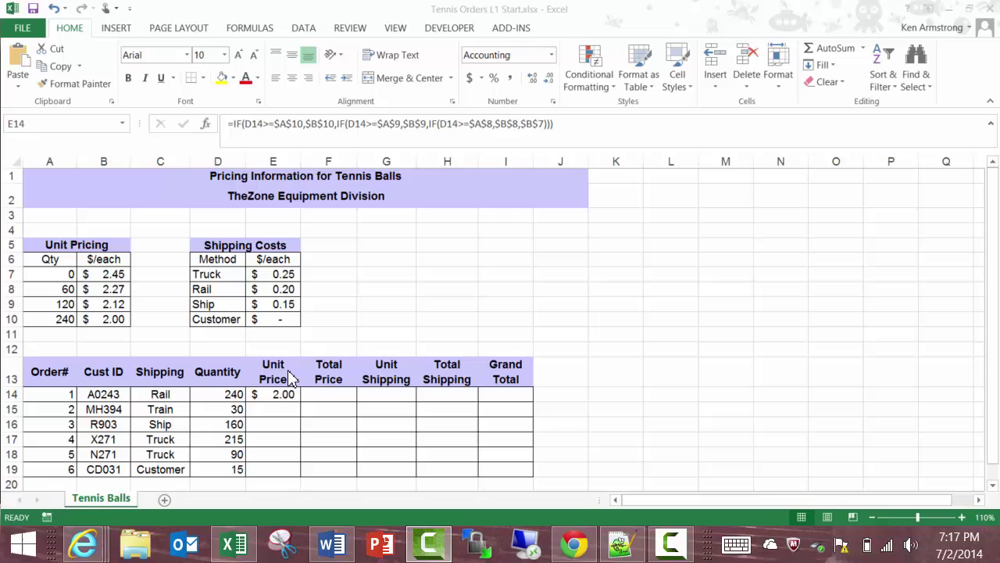
- Review order 1's quantity and the Unit Pricing and Shipping Costs tables behind E14
click(230, 397)
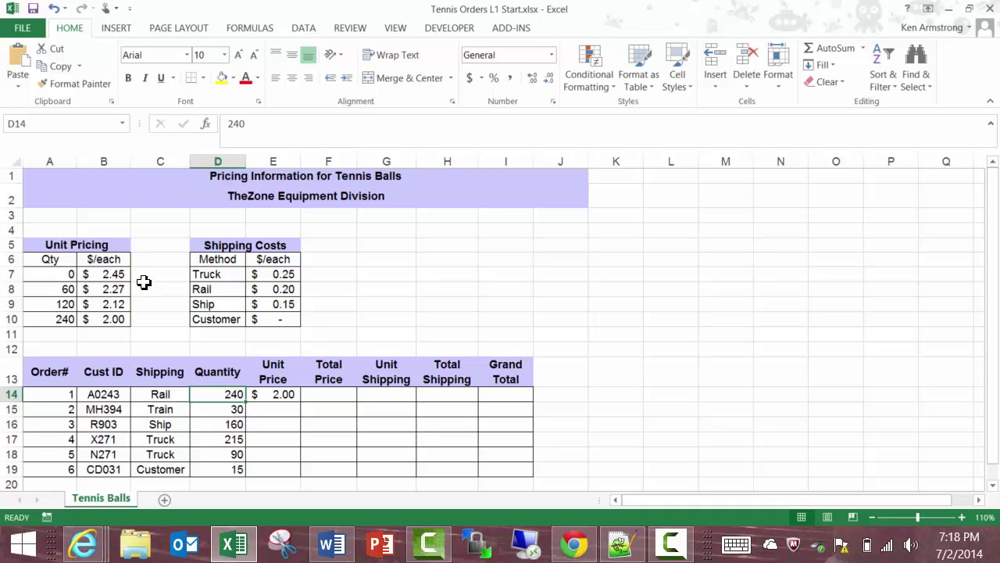
drag(49, 275, 102, 317)
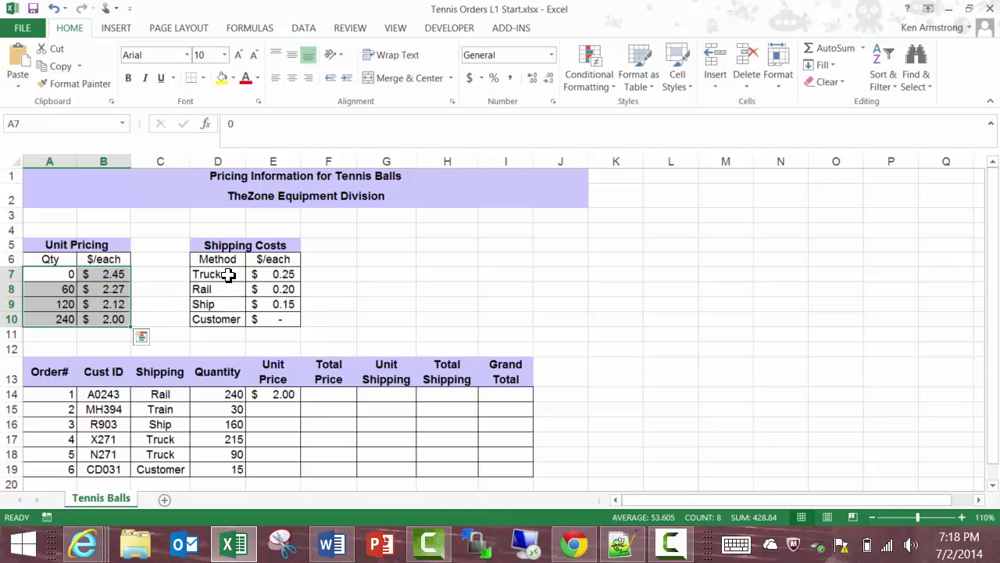
drag(227, 274, 266, 318)
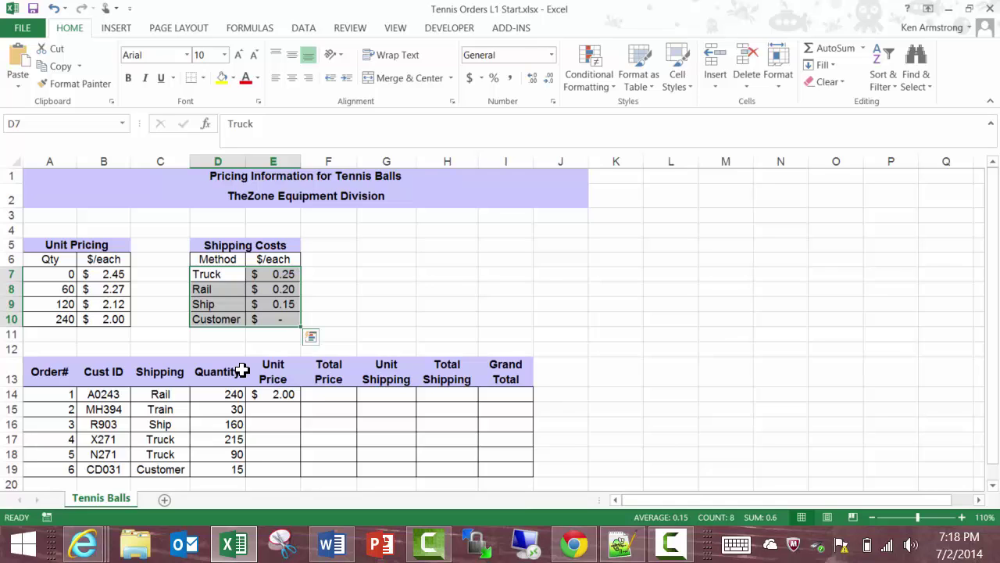
click(277, 394)
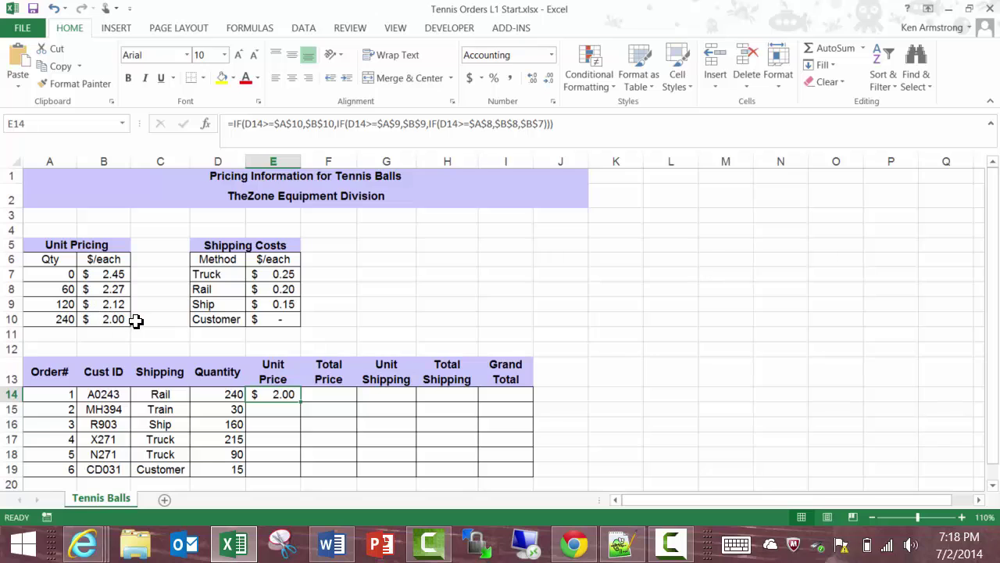
drag(65, 322, 111, 320)
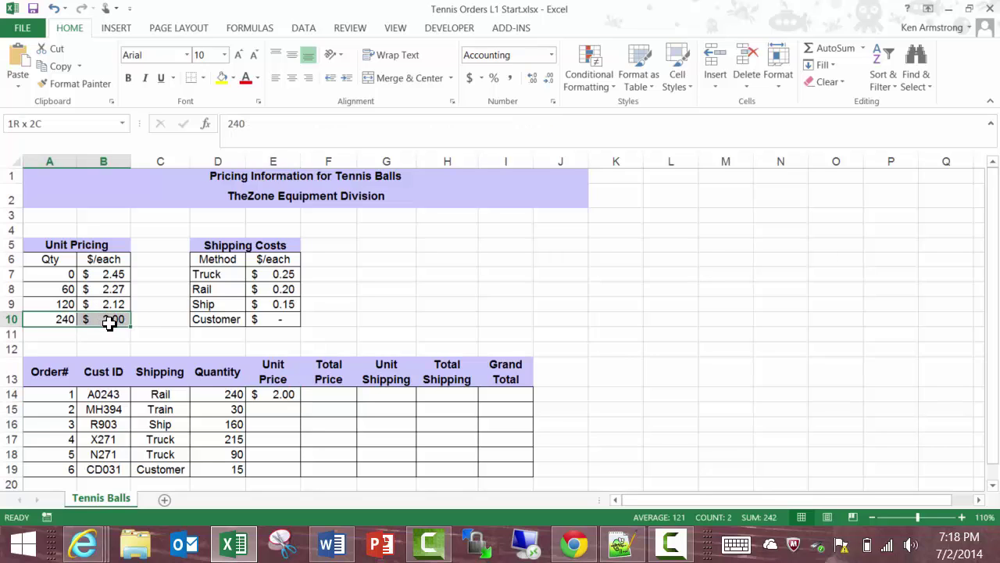
click(275, 395)
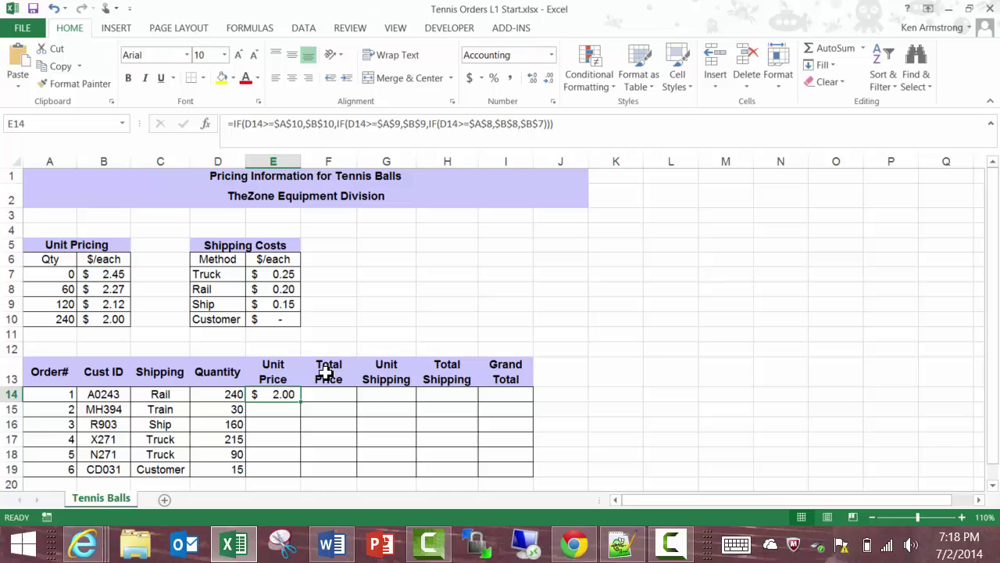
- Step through E14's nested IF, examining the first IF's D14 condition and false branch
click(251, 125)
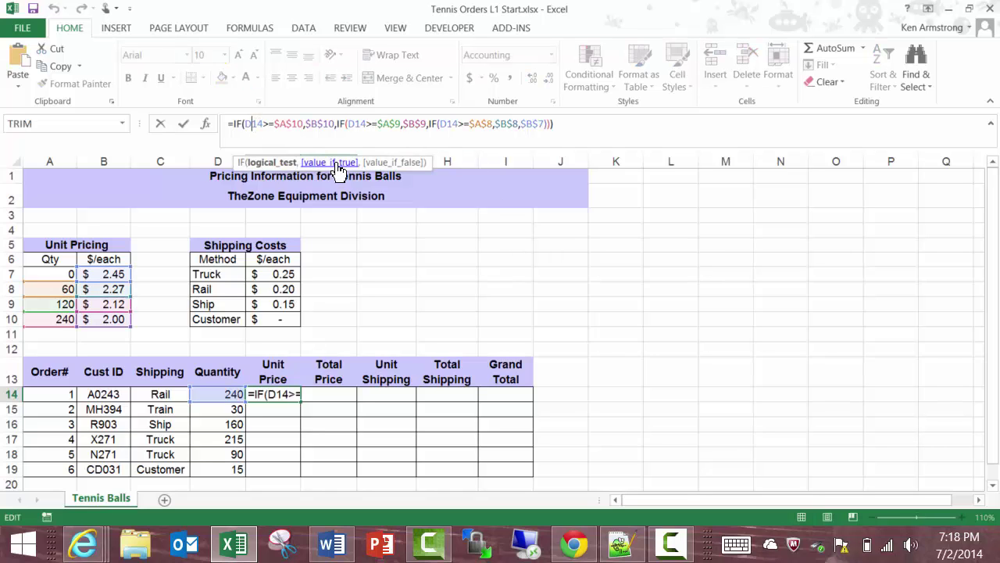
click(343, 125)
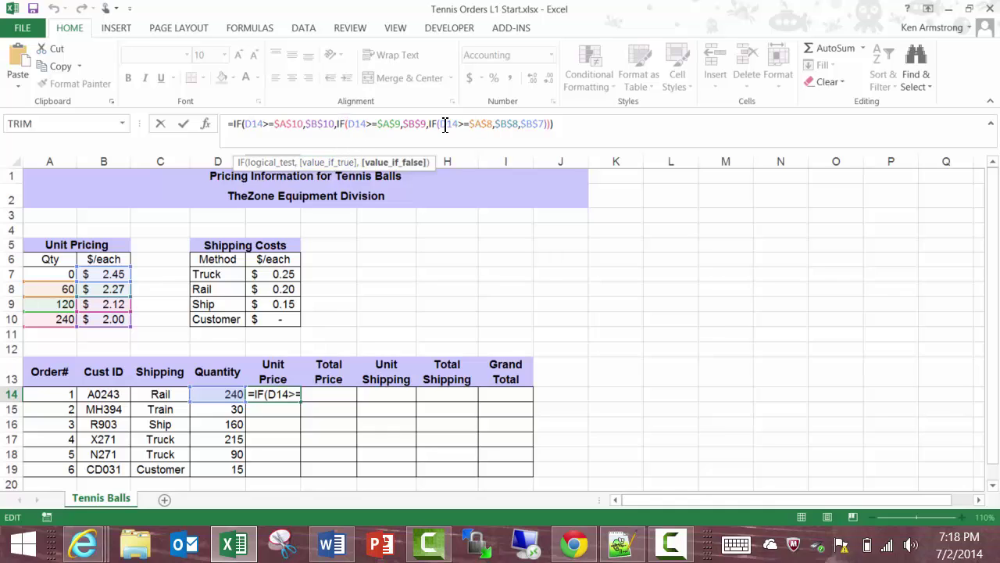
click(435, 125)
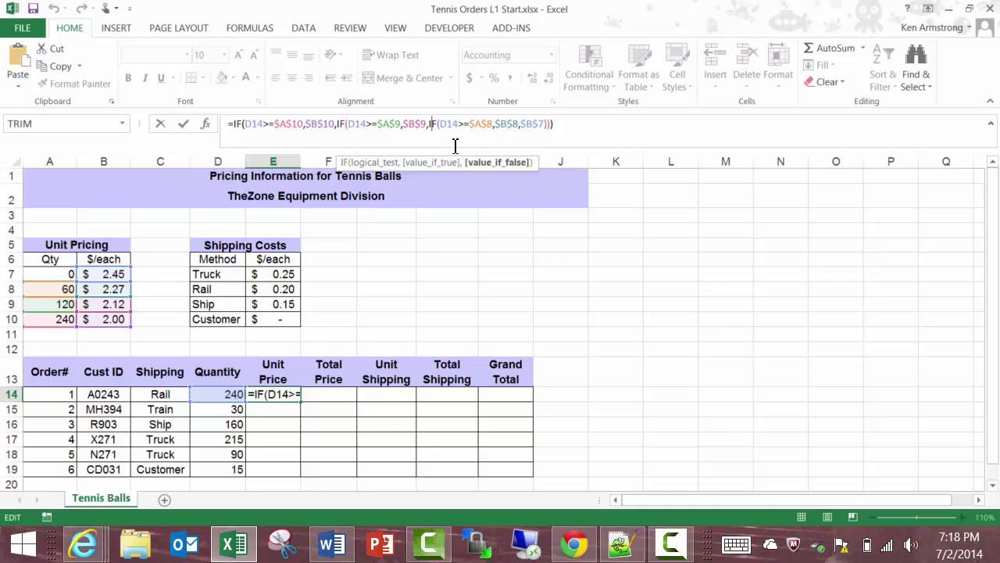
click(241, 125)
click(251, 125)
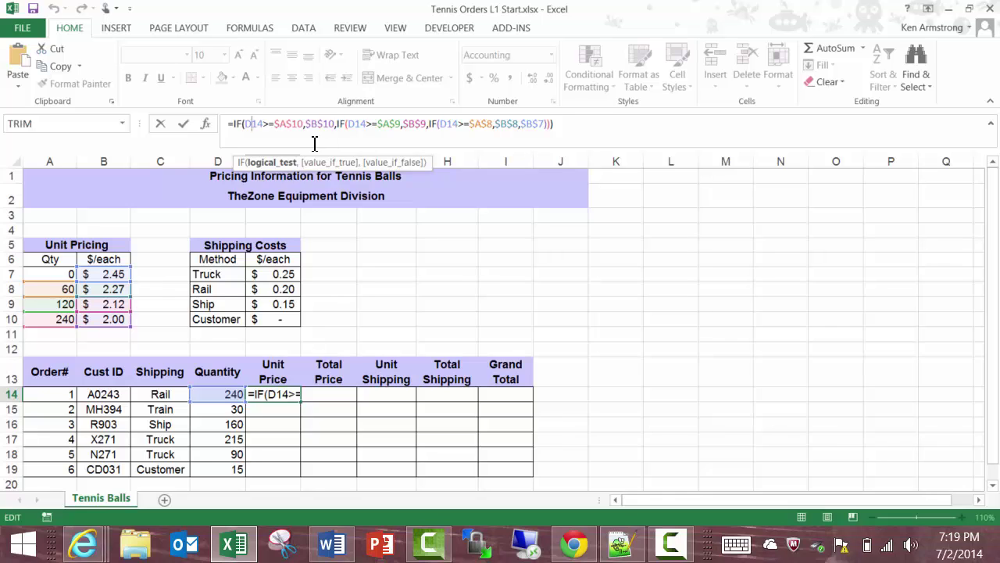
key(Right)
key(Right)
key(Right)
key(Right)
key(Right)
key(Right)
key(Right)
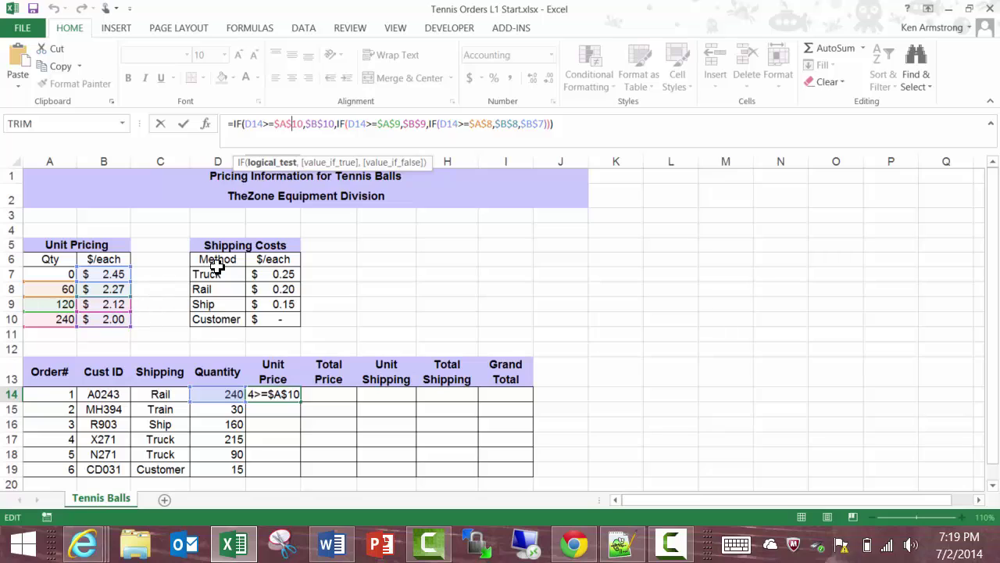
click(343, 125)
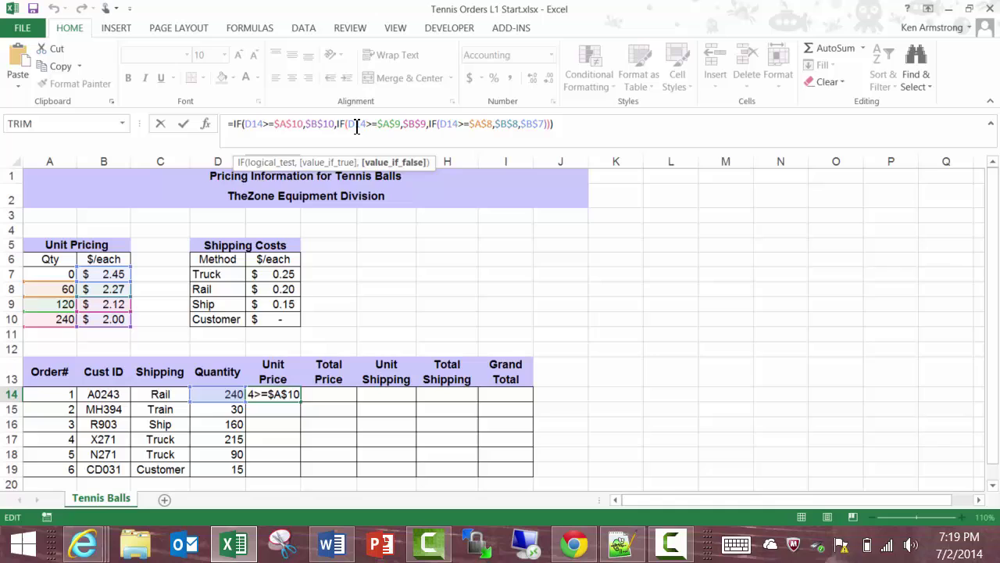
- Inspect the remaining IF tiers ($B$9, $B$8, fallback $B$7), then delete E14's formula
click(362, 125)
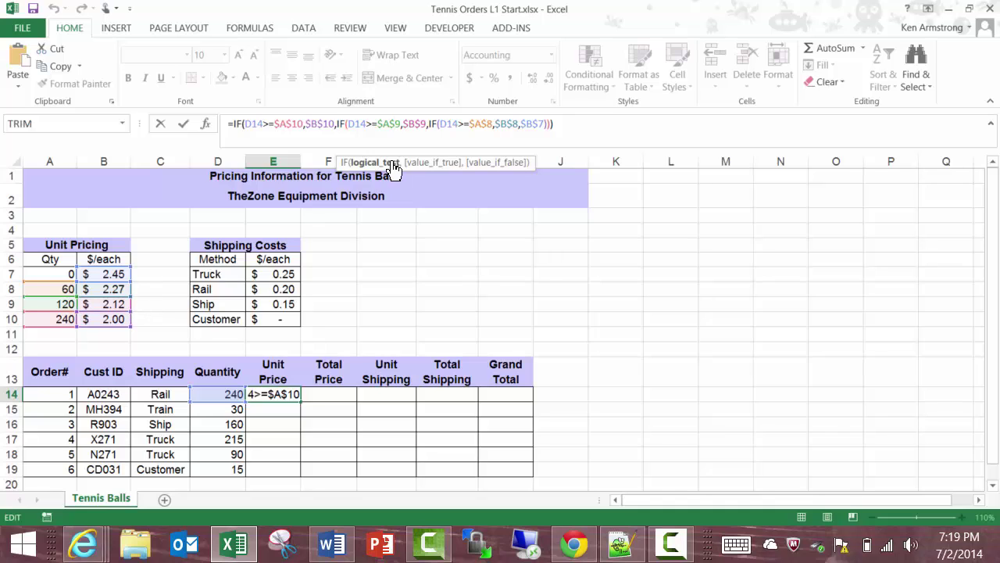
click(423, 123)
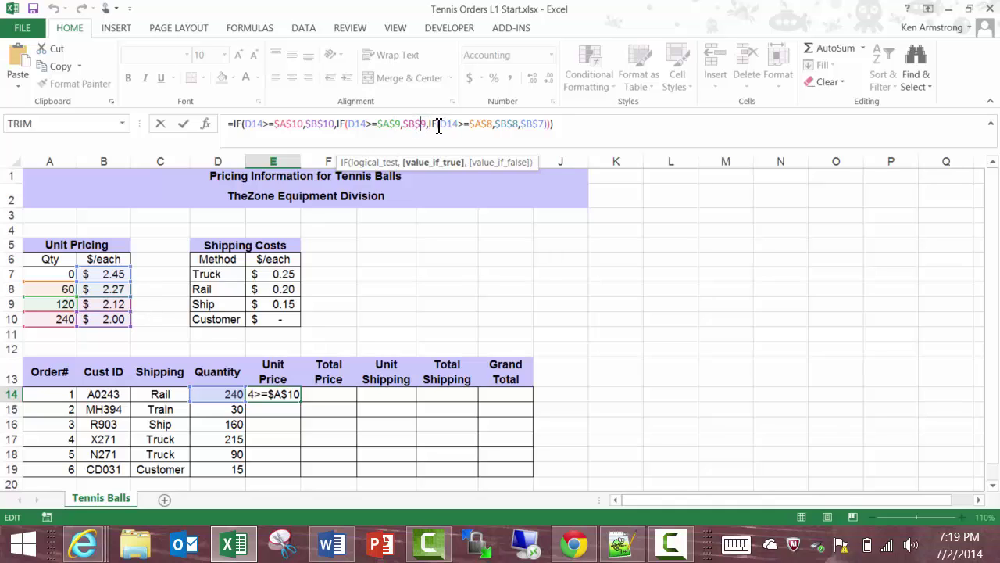
click(432, 124)
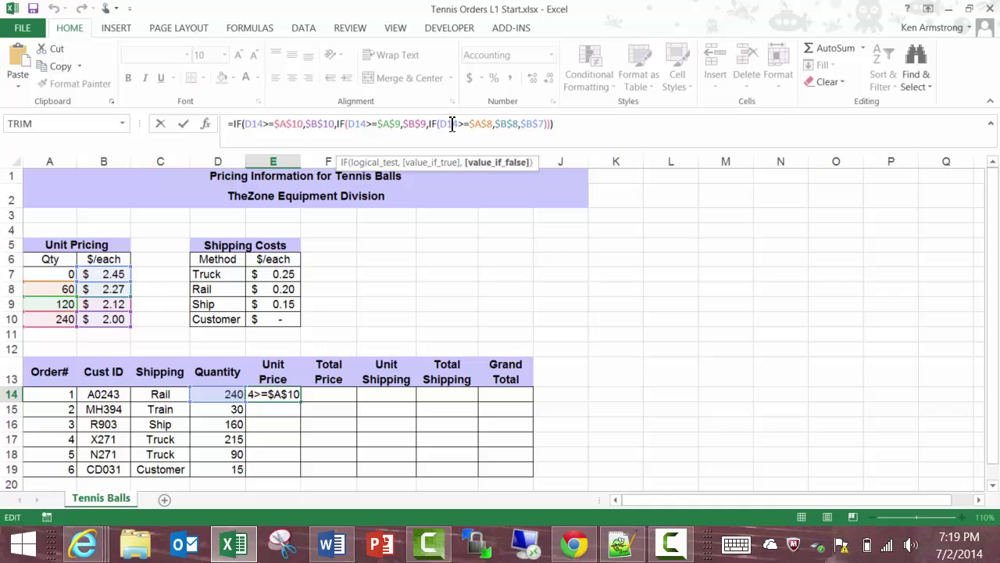
click(452, 123)
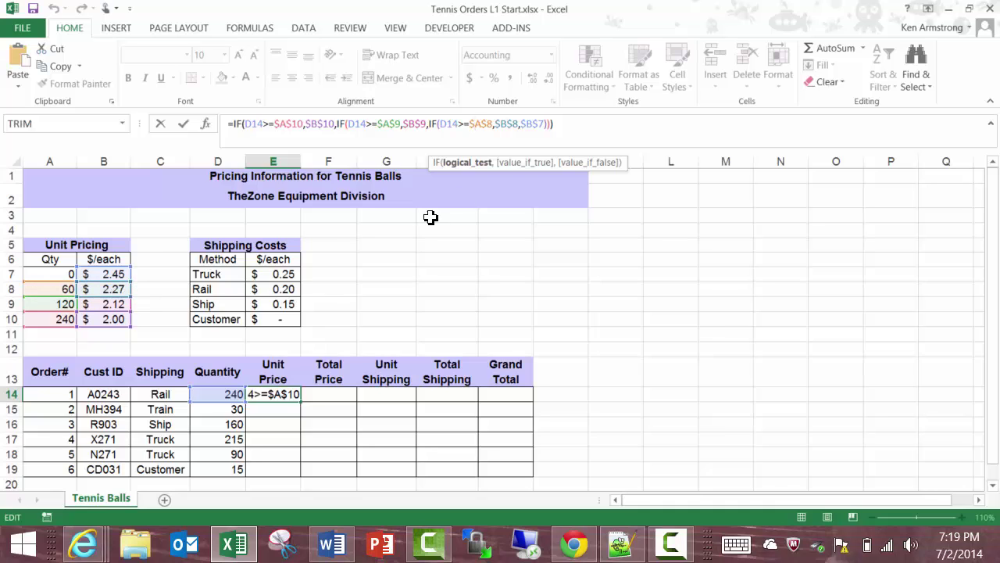
click(519, 124)
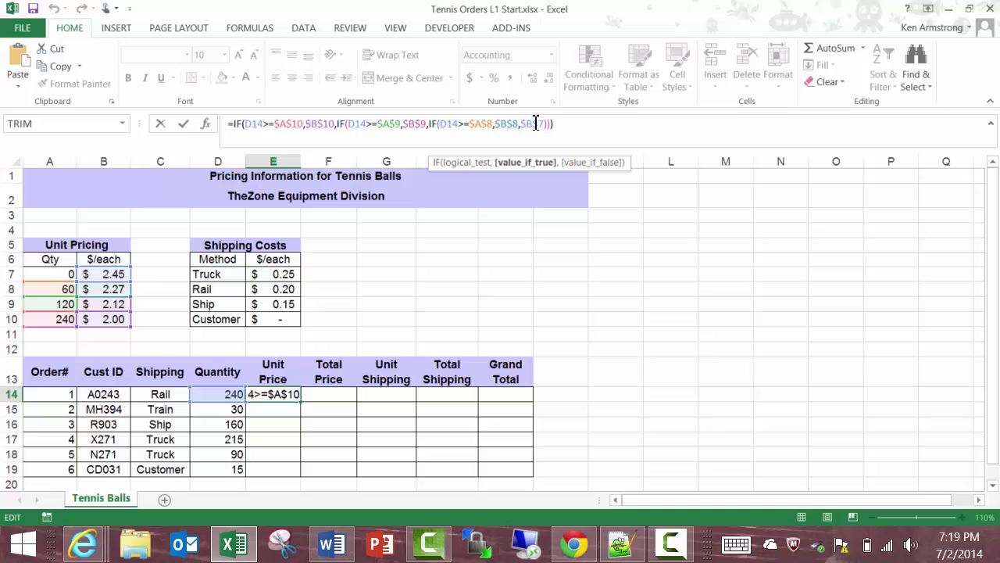
click(535, 123)
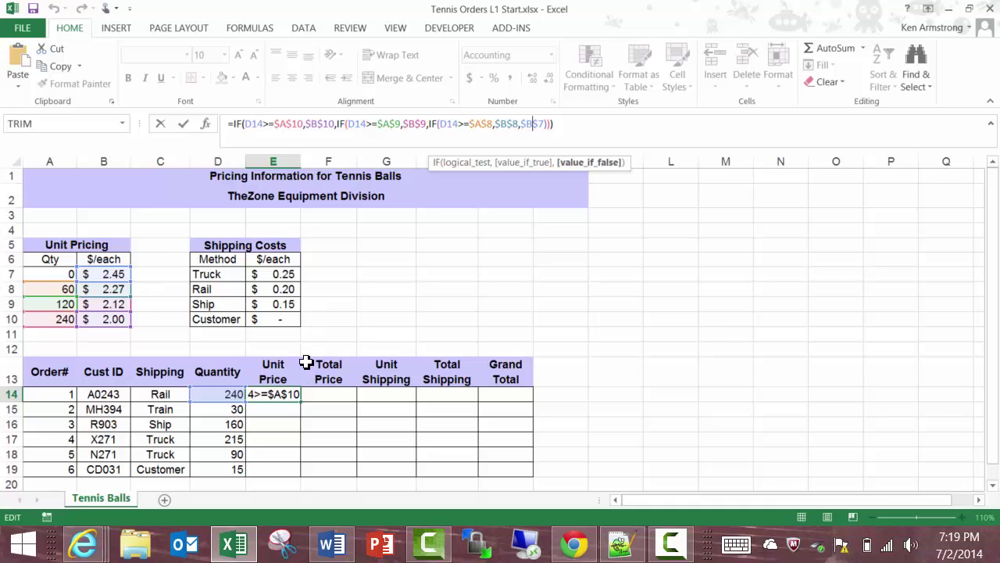
key(Return)
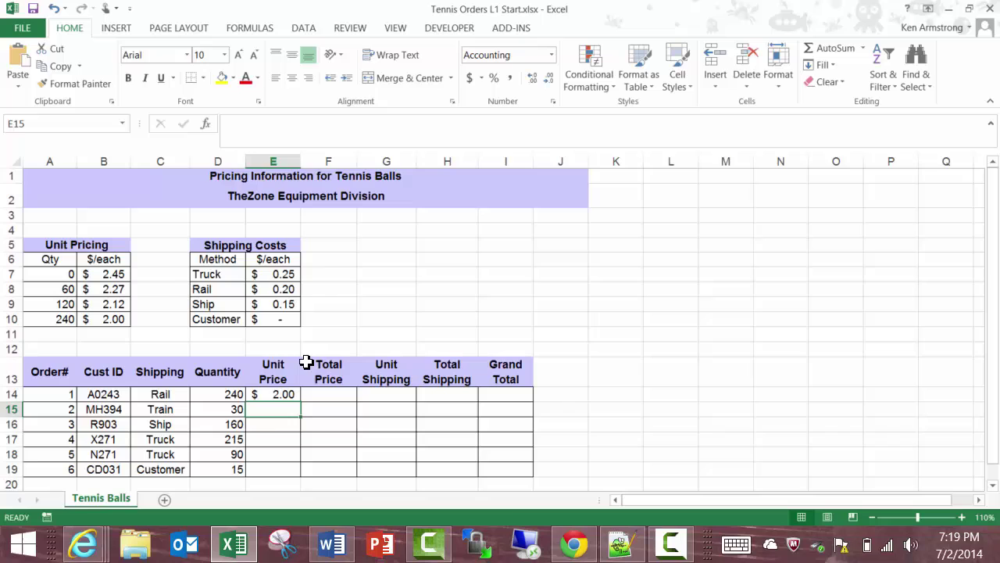
key(Up)
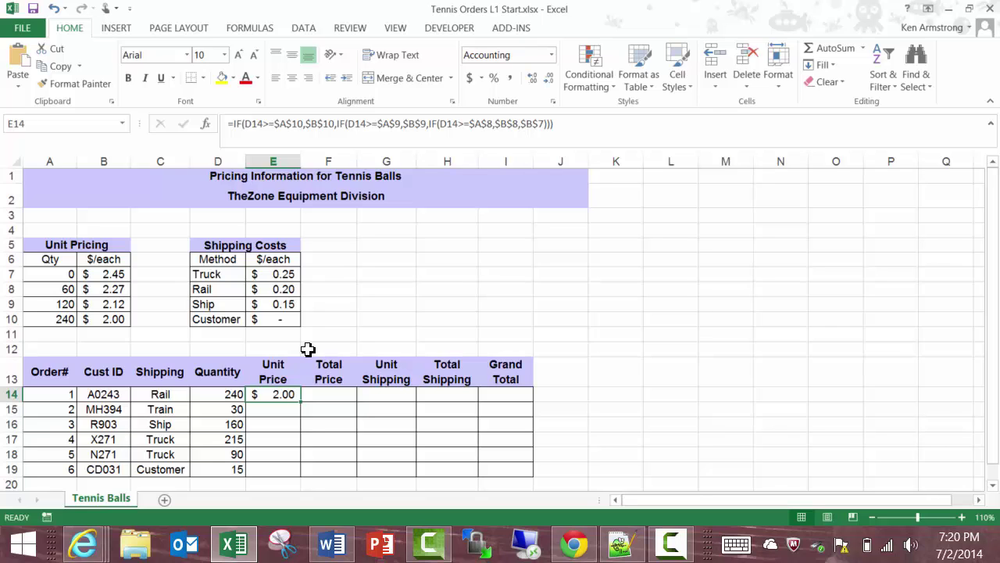
key(Delete)
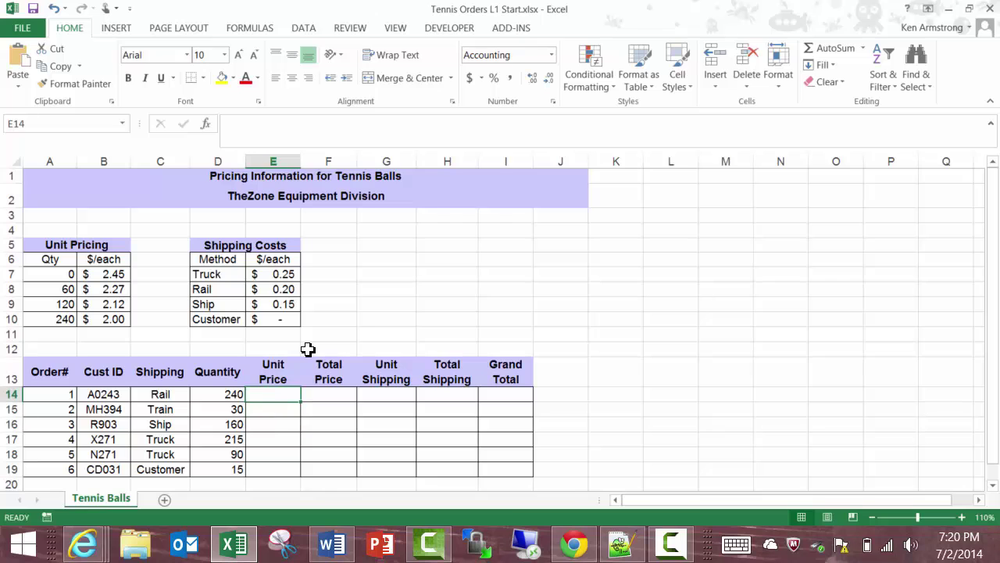
- Begin =VLOOKUP( in E14, trying the A7:B10 pricing range, then removing it
text(=)
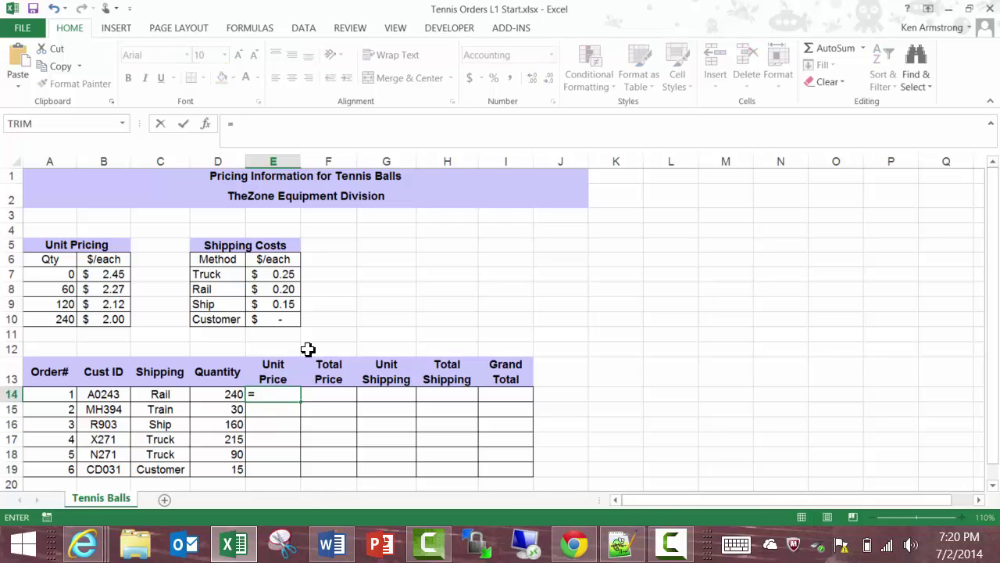
text(vl)
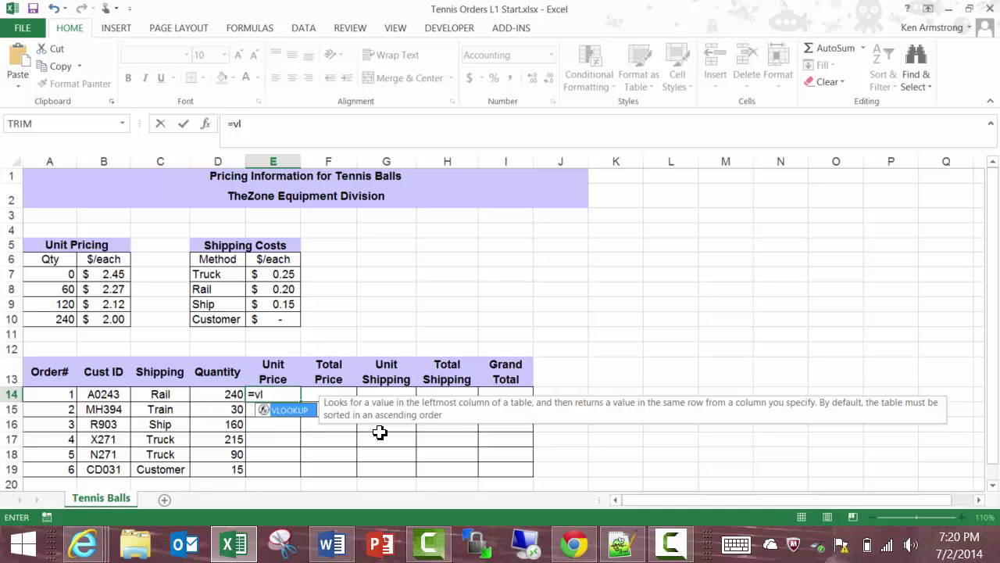
key(Tab)
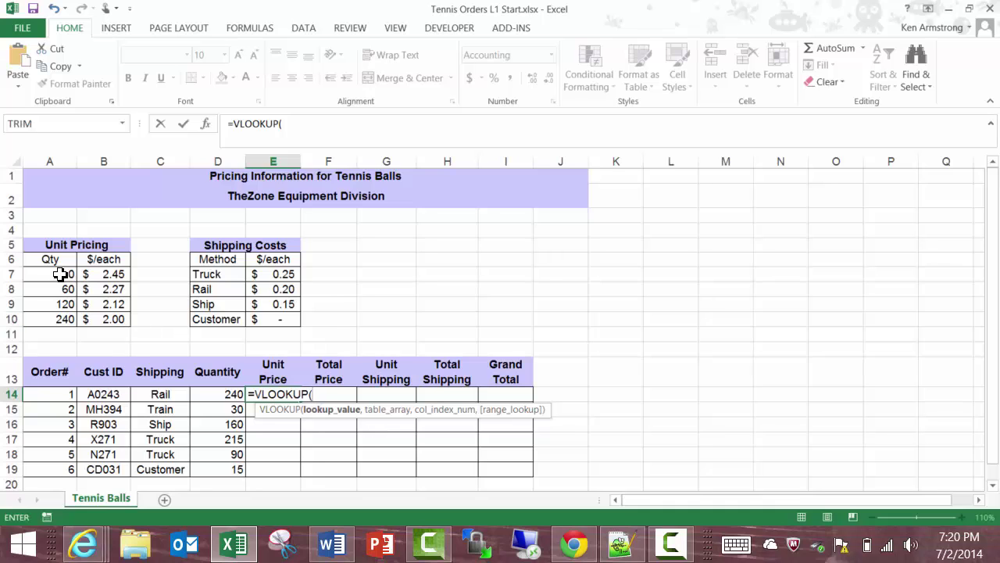
drag(60, 273, 98, 320)
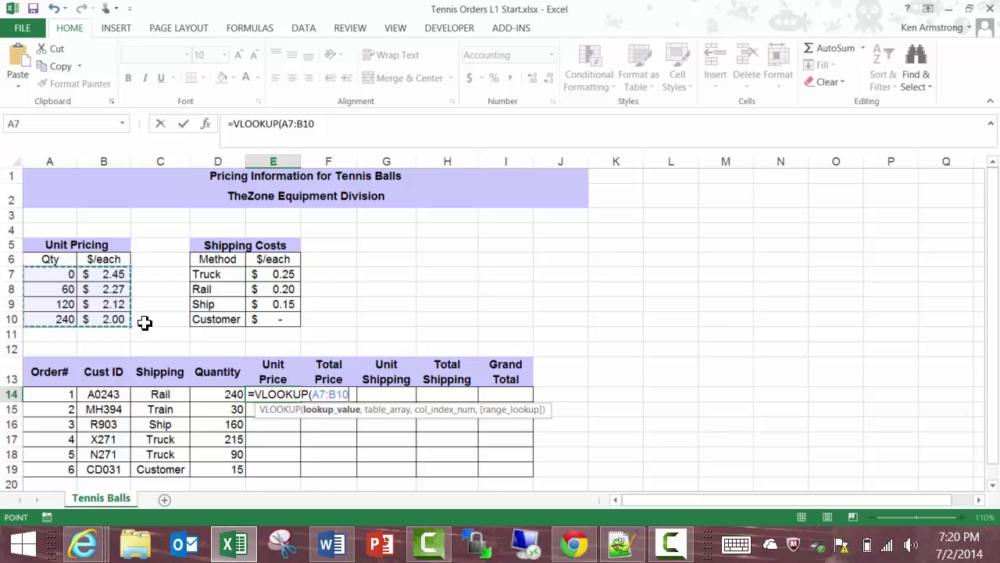
drag(73, 261, 100, 319)
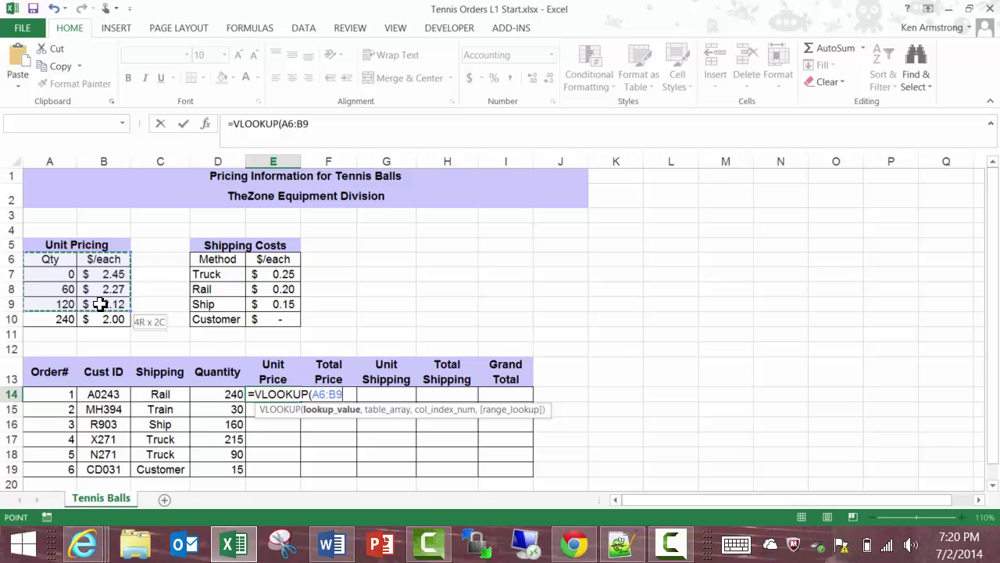
drag(67, 275, 105, 319)
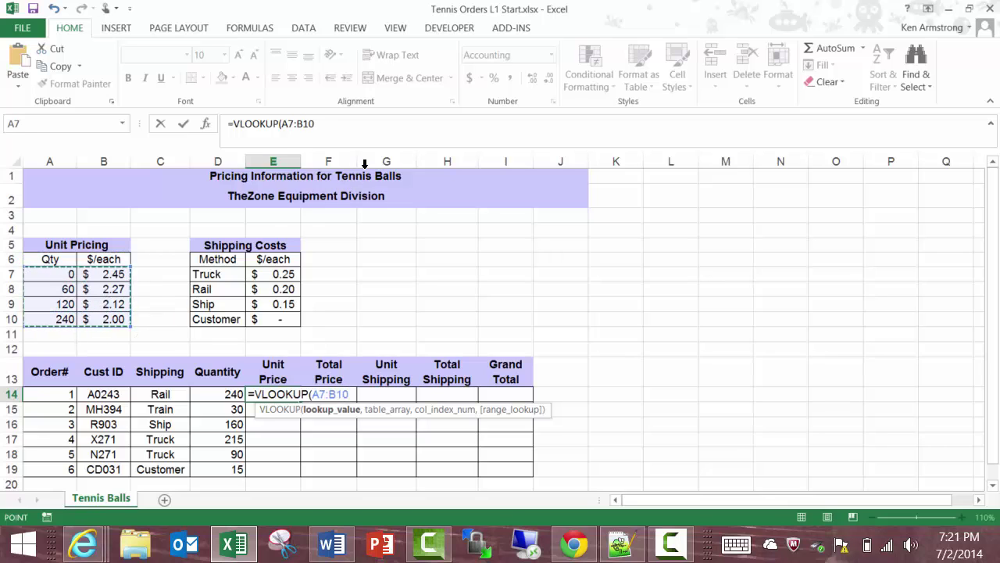
click(341, 124)
key(BackSpace)
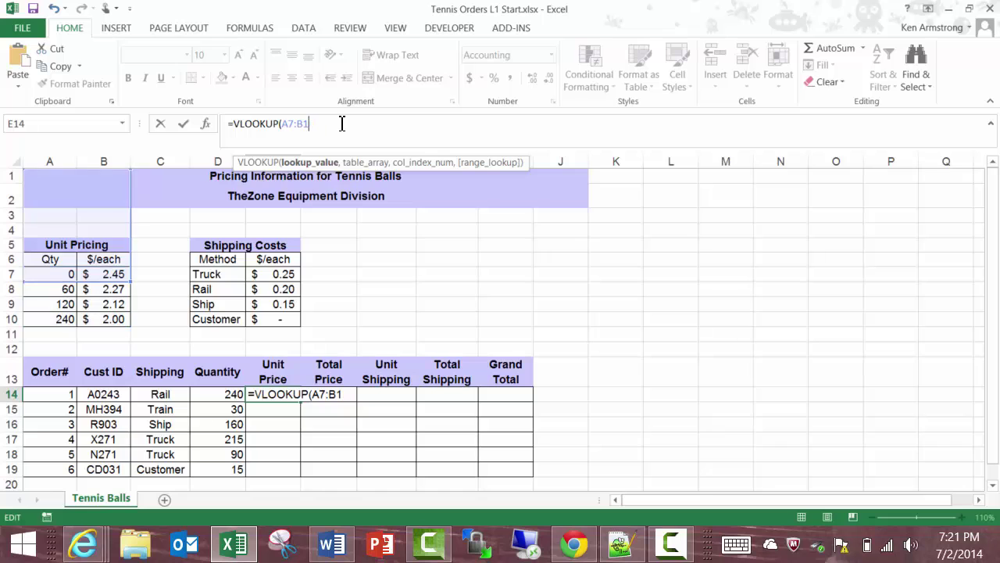
key(BackSpace)
key(BackSpace)
key(BackSpace)
key(BackSpace)
key(BackSpace)
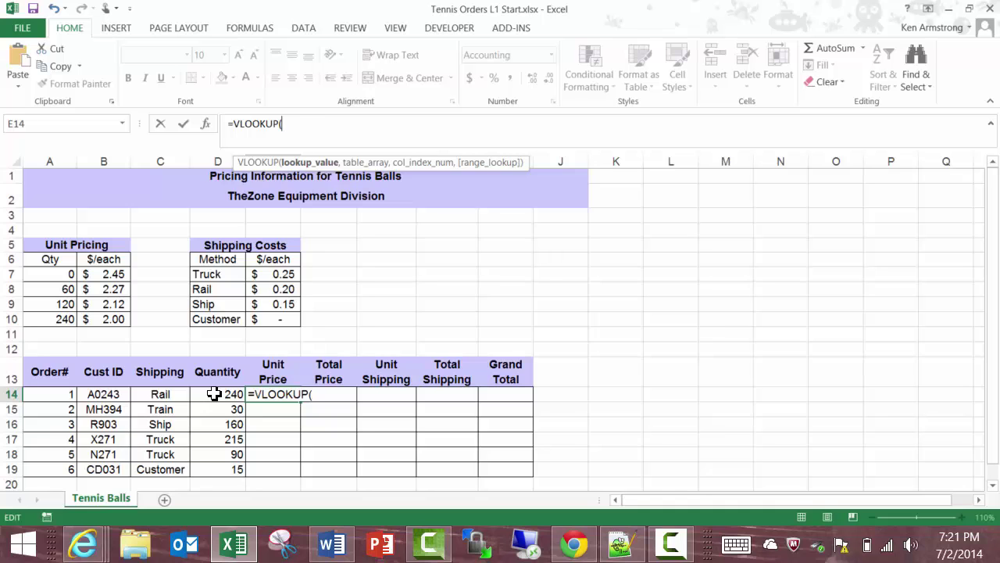
- Fill E14's VLOOKUP with lookup value D14, table A7:B10 and column index 2
click(214, 394)
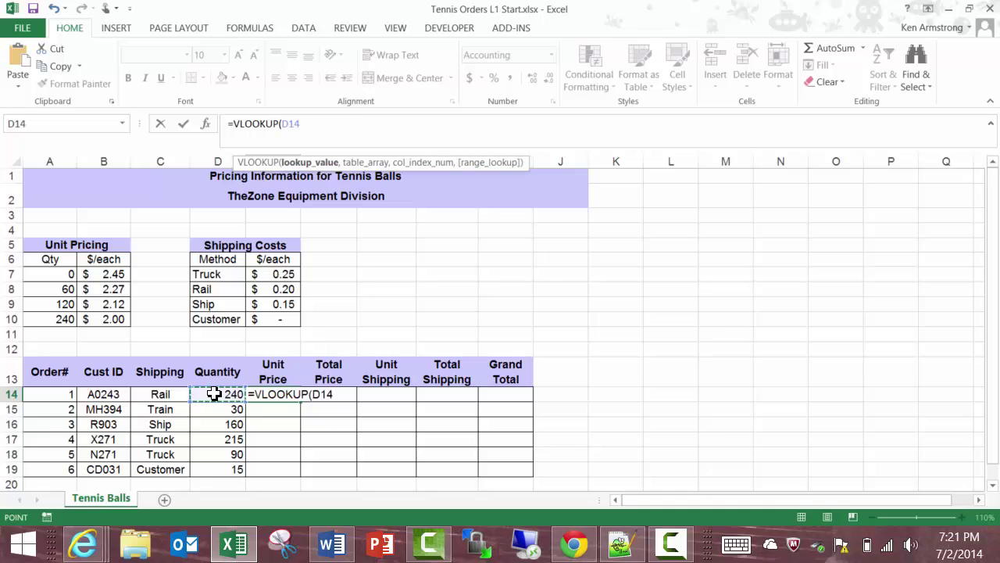
text(,)
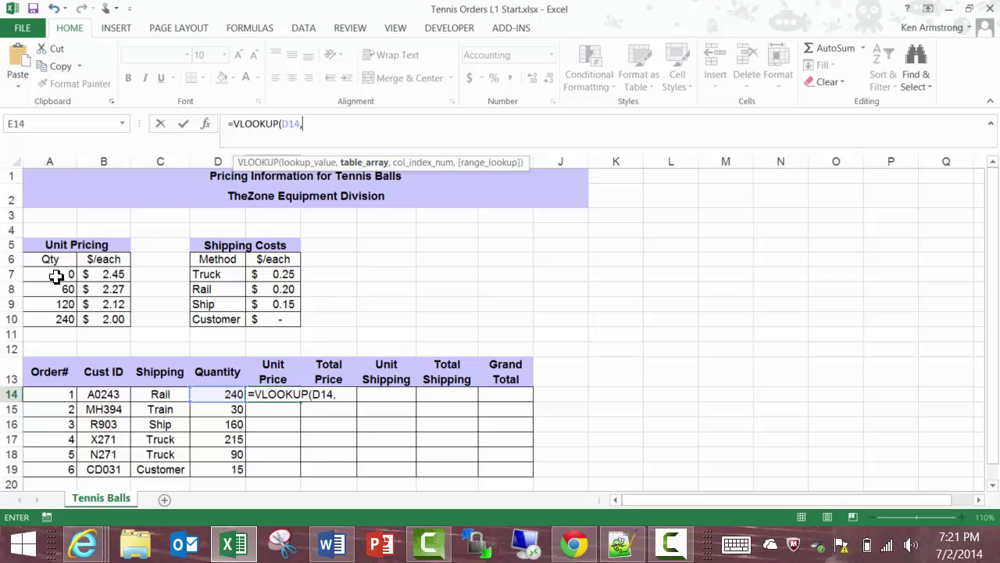
drag(56, 273, 97, 318)
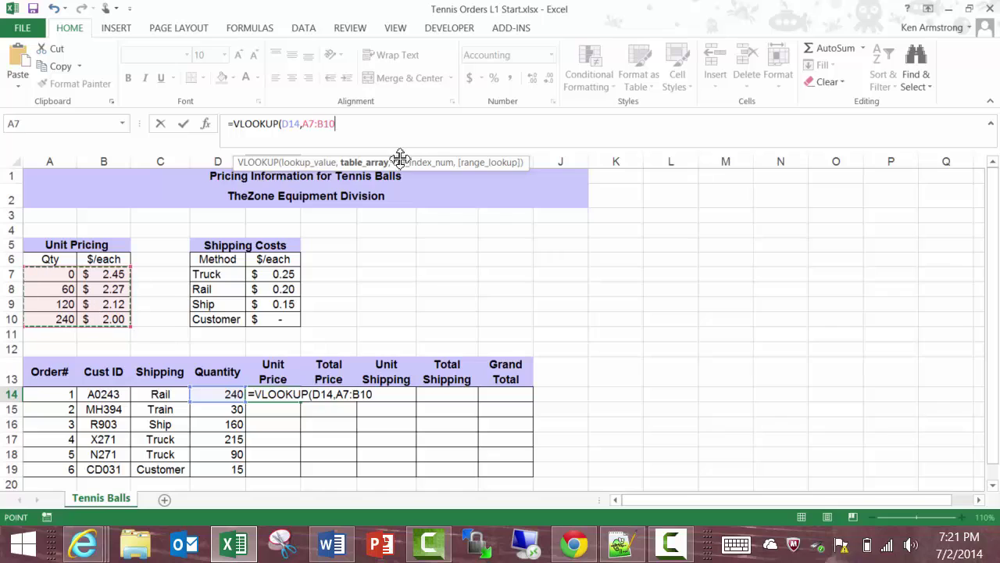
click(353, 125)
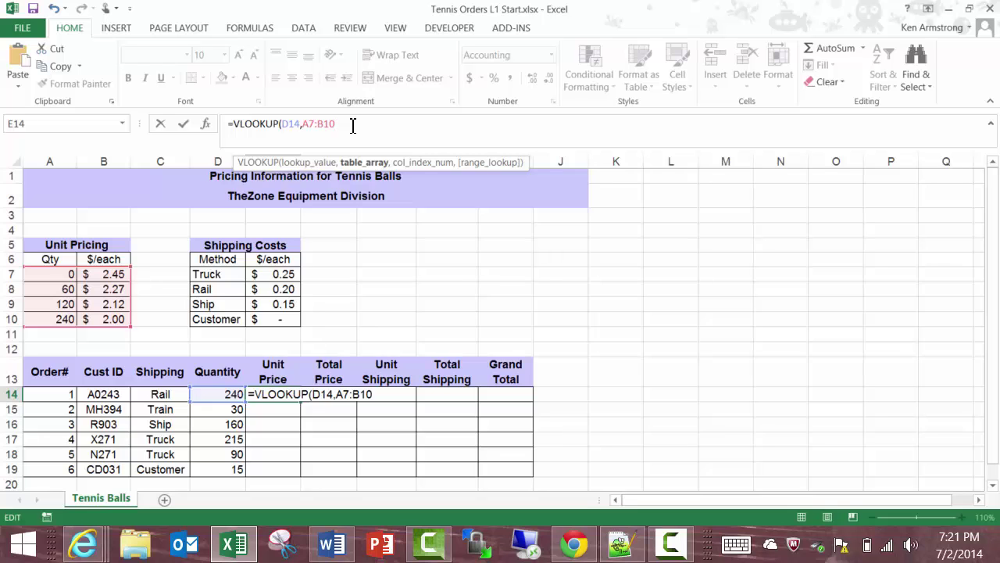
text(,)
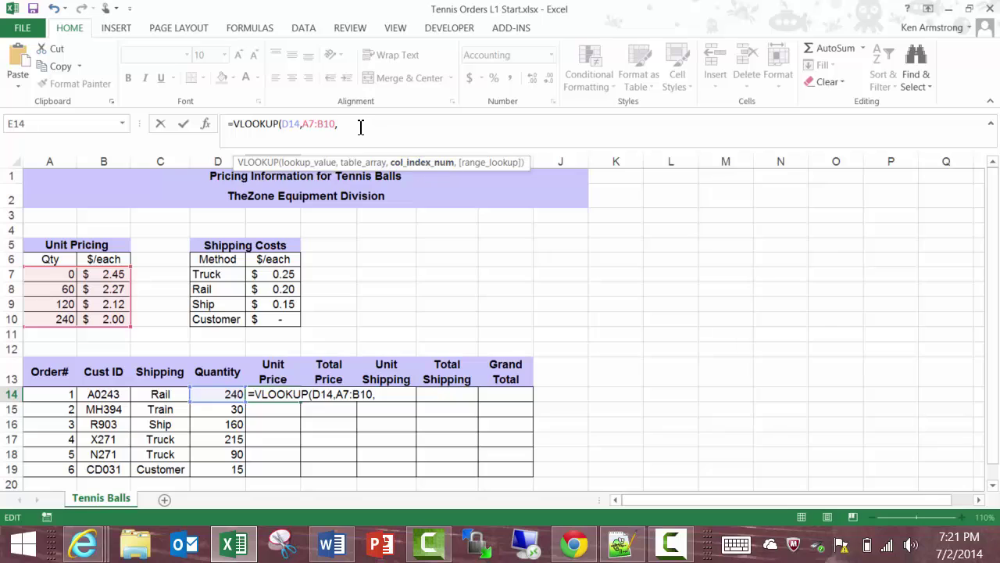
text(2)
text(,)
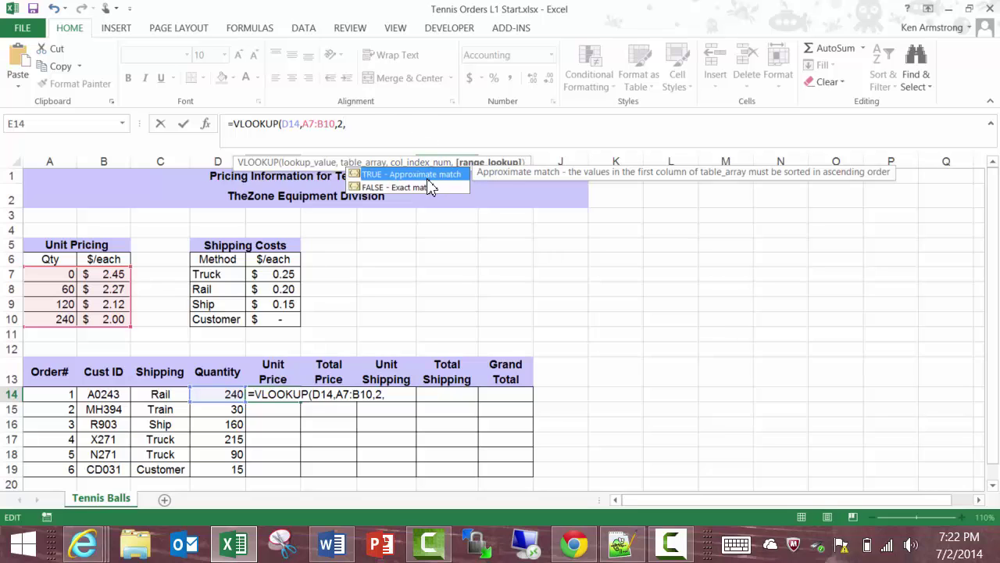
- Compare the TRUE/FALSE match options against the 0 and 60 quantity price tiers
click(397, 188)
key(Up)
click(410, 188)
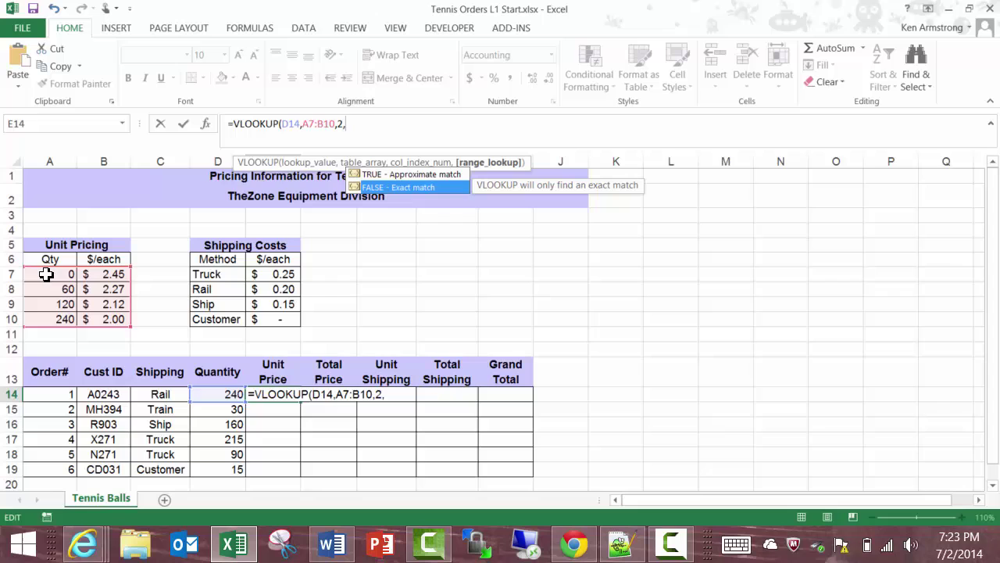
drag(46, 274, 91, 274)
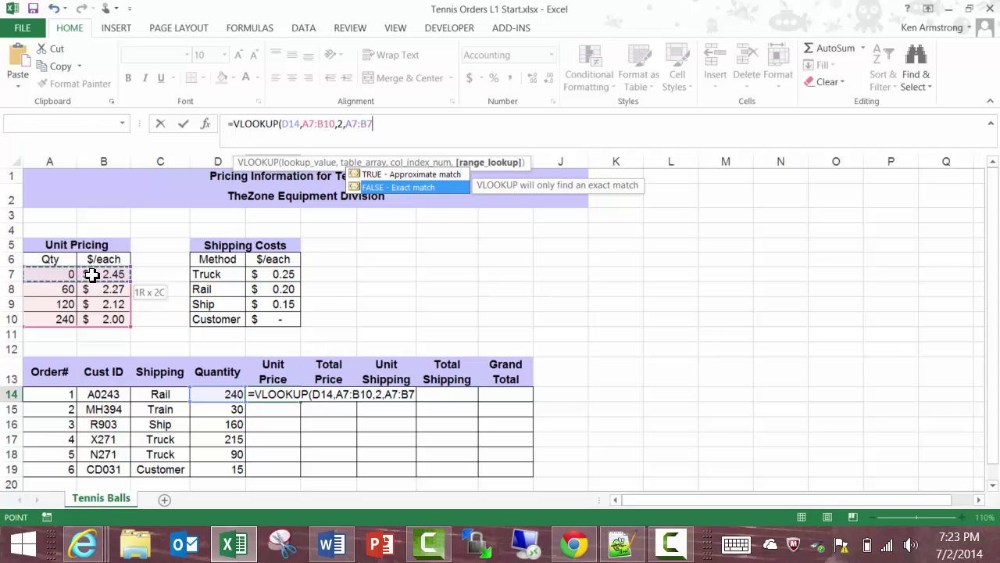
drag(92, 273, 91, 274)
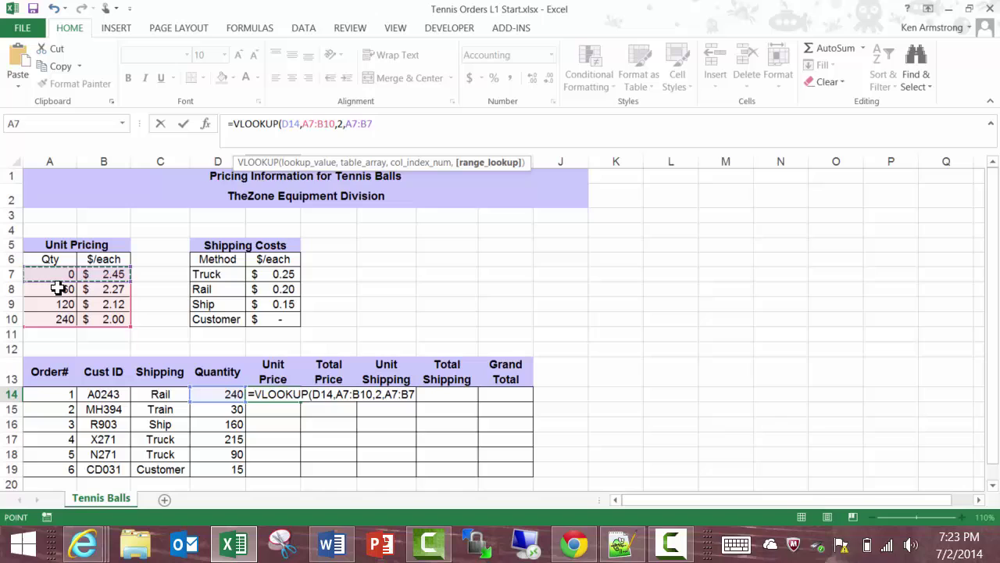
drag(60, 288, 101, 294)
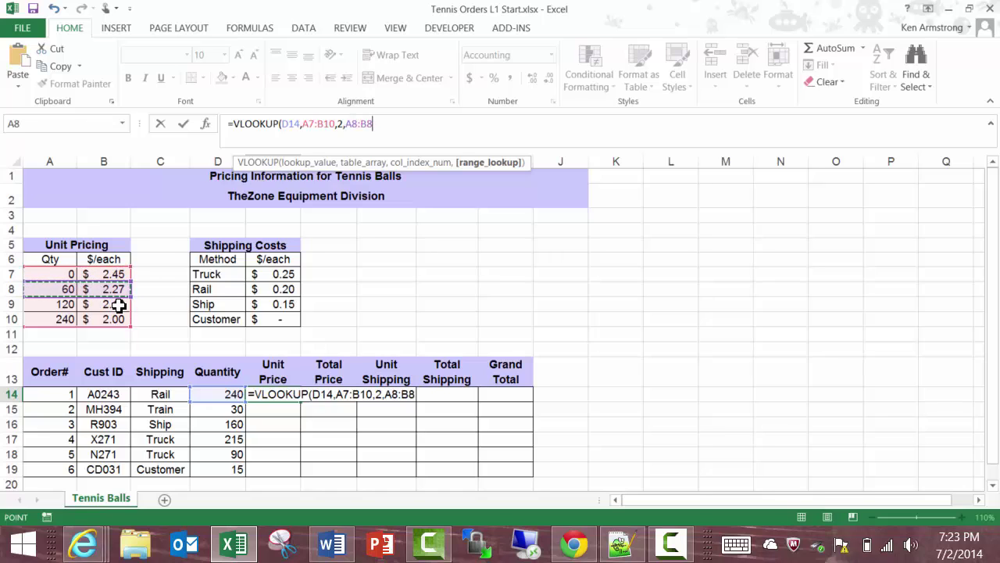
click(59, 290)
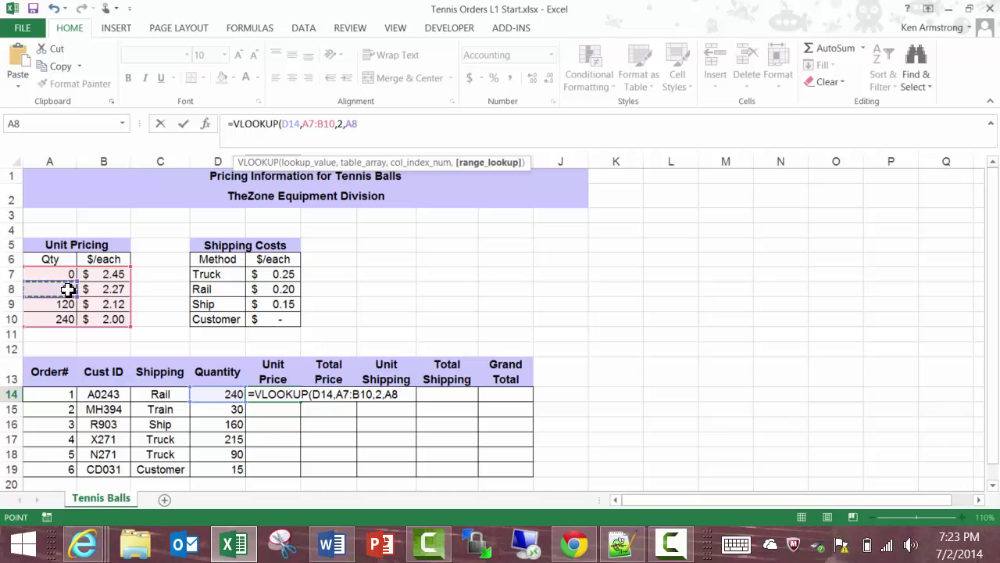
drag(61, 275, 109, 276)
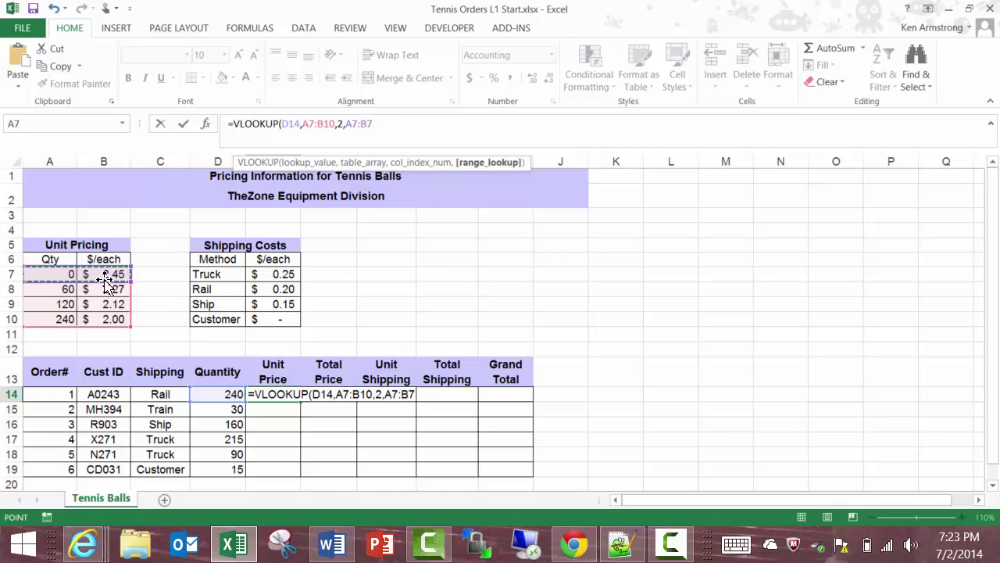
click(109, 276)
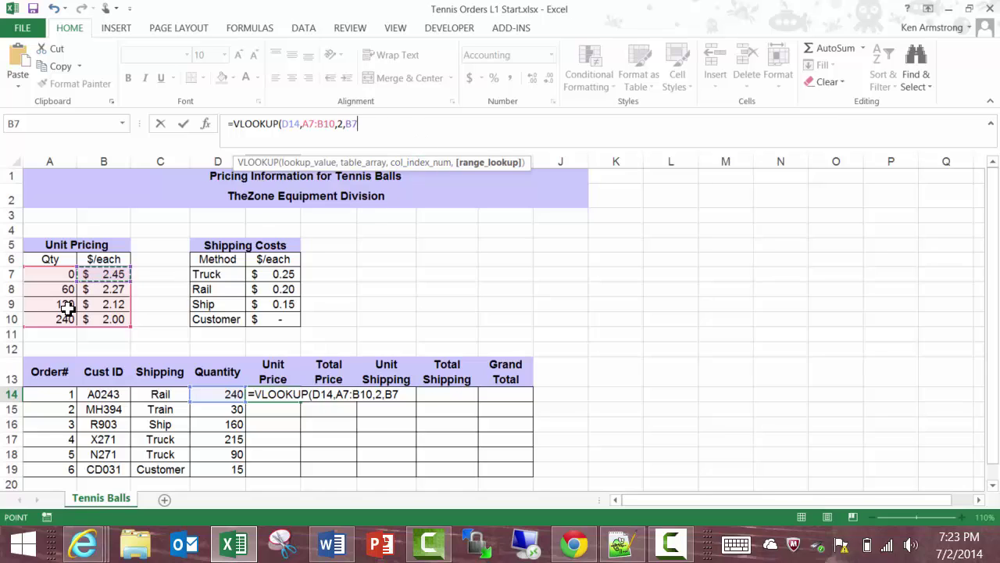
- Check the 240 tier, then complete =VLOOKUP(D14,A7:B10,2,TRUE) so E14 shows $2.00
drag(57, 317, 86, 319)
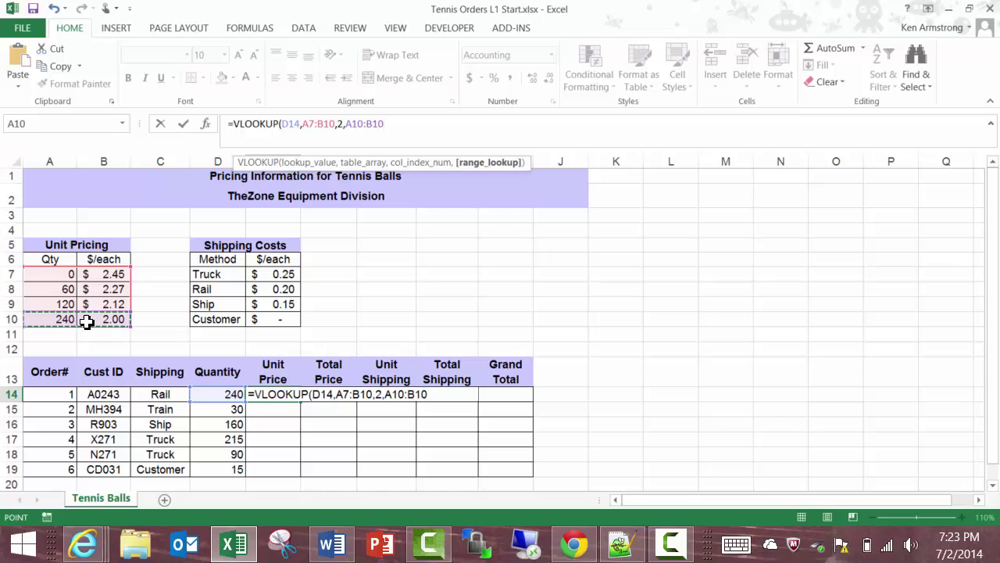
drag(53, 282, 62, 319)
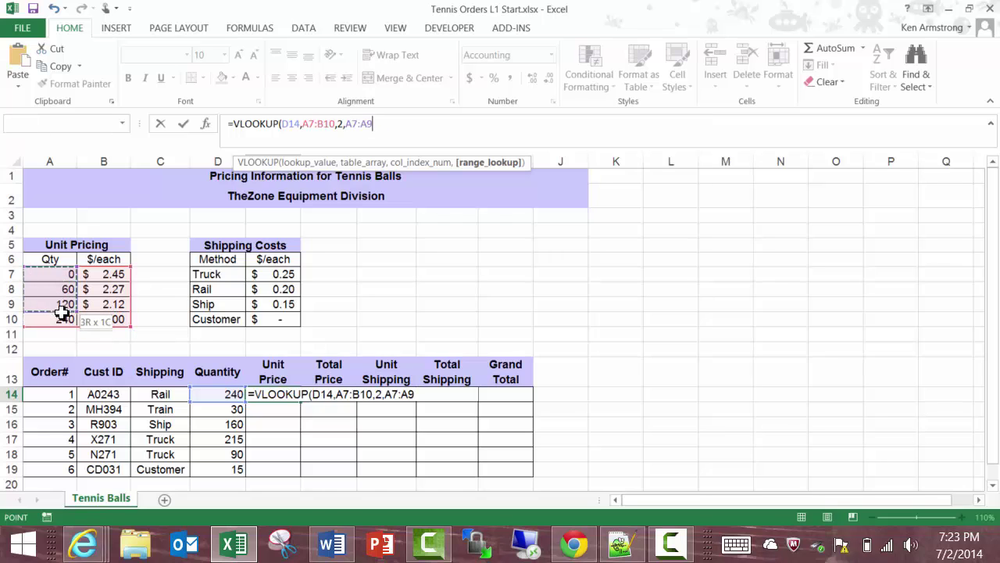
click(96, 319)
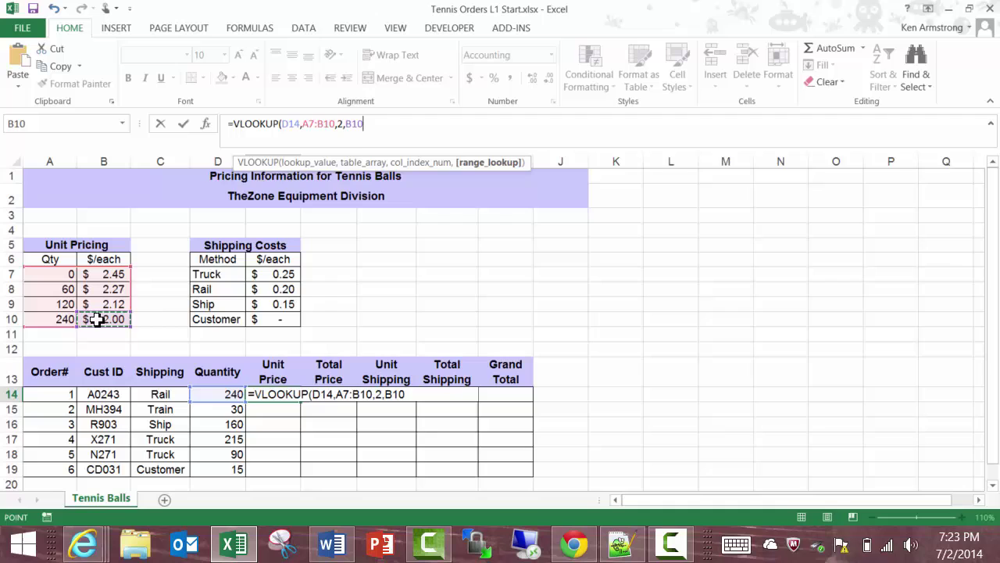
key(BackSpace)
key(BackSpace)
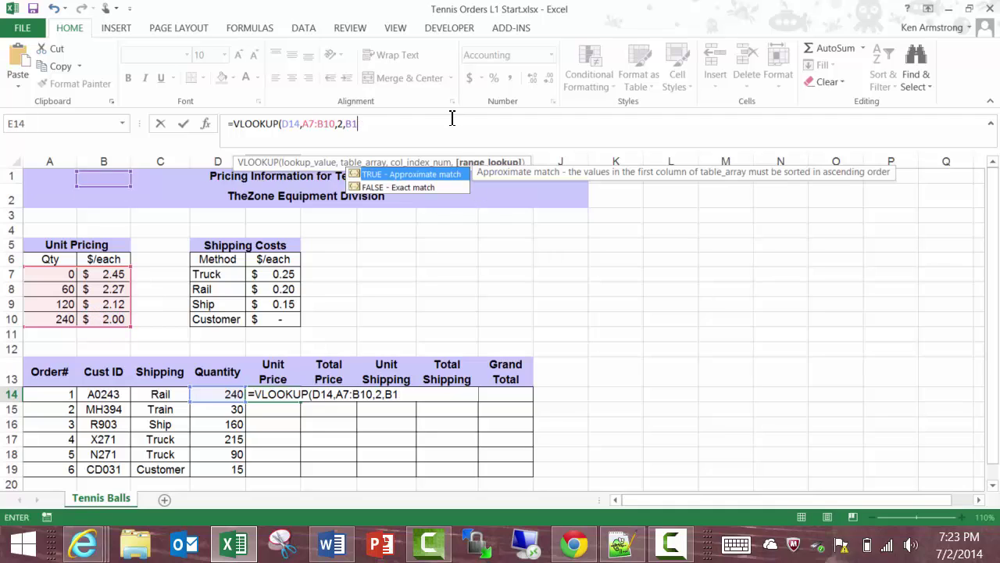
key(BackSpace)
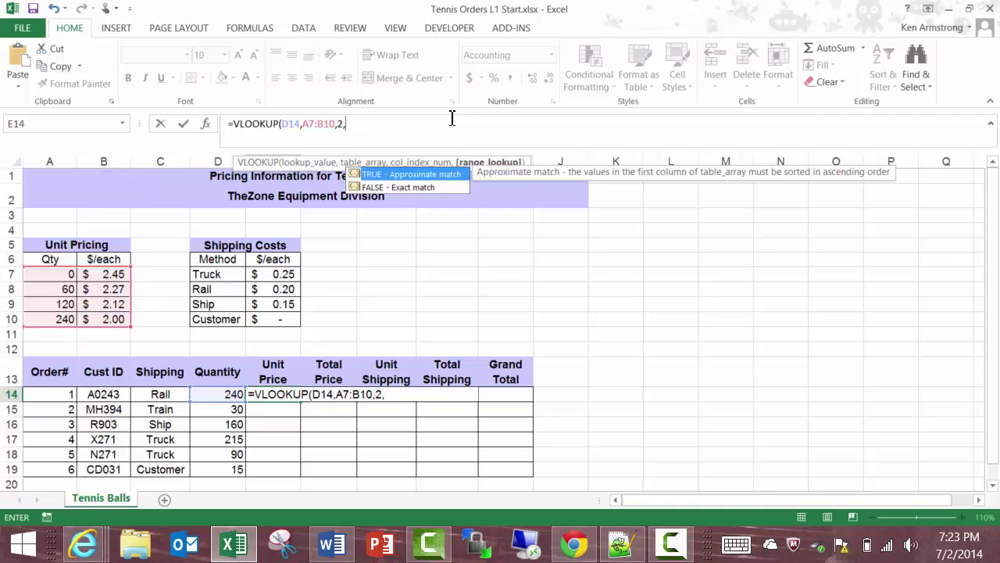
text(true)
key(Return)
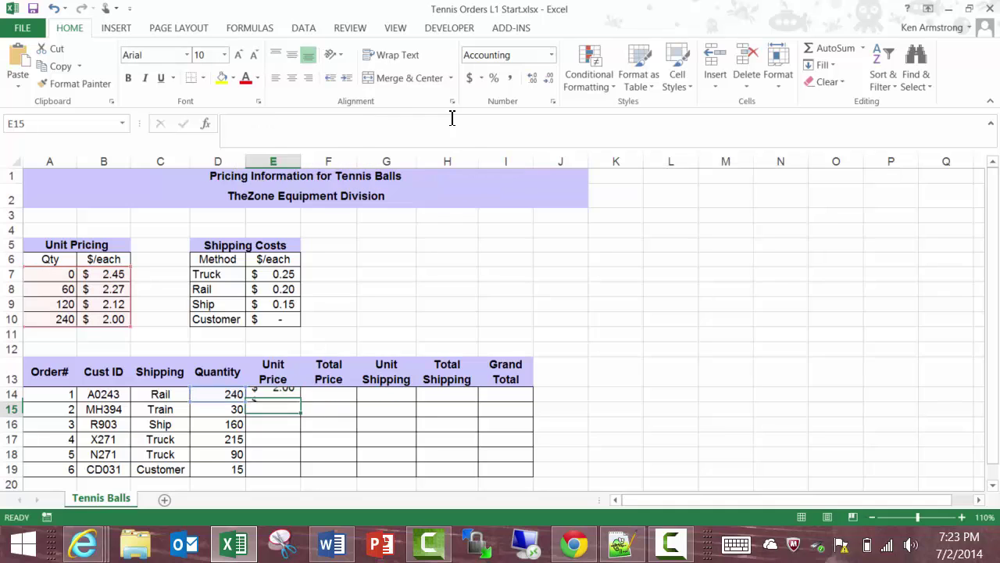
key(Up)
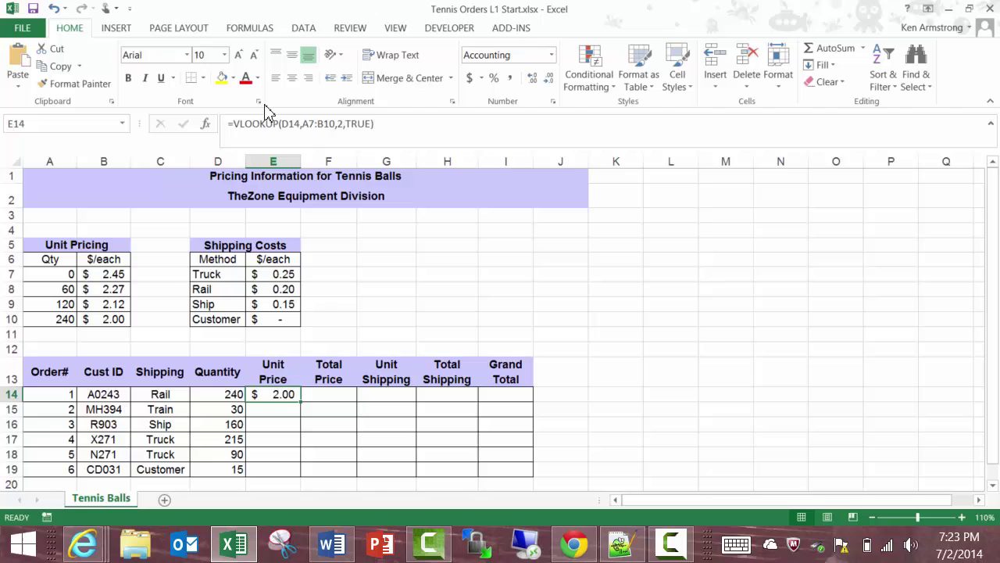
click(313, 125)
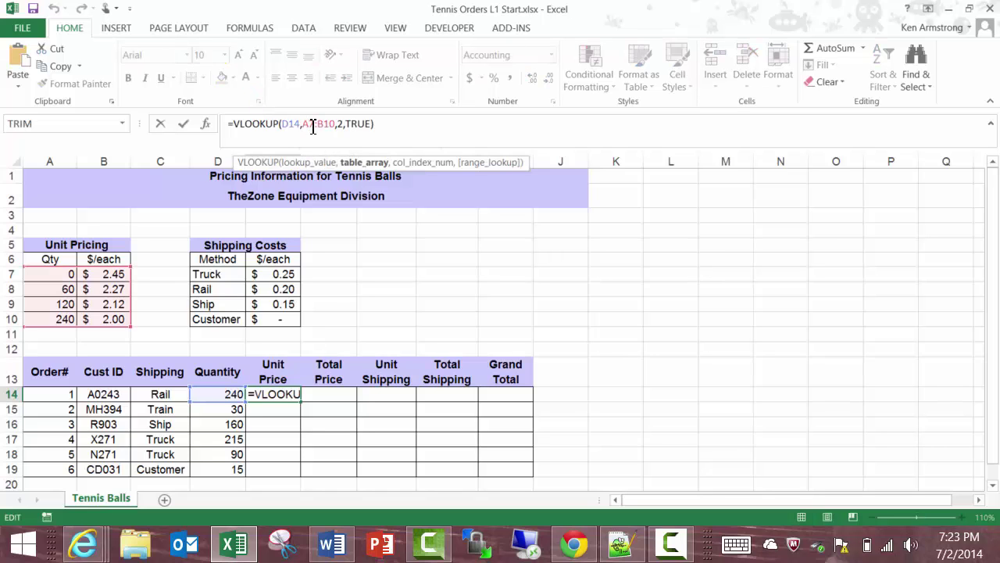
key(F4)
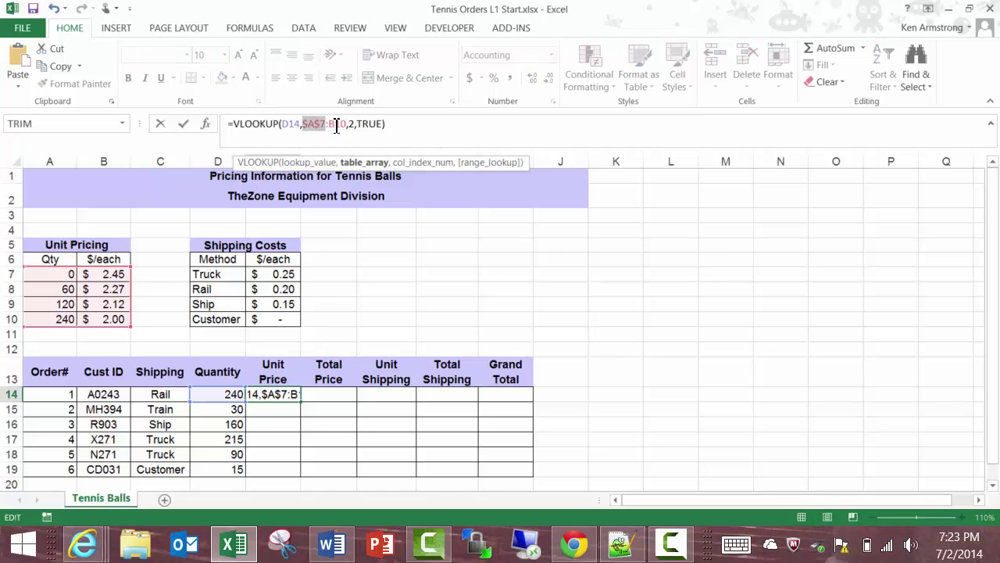
click(336, 125)
key(F4)
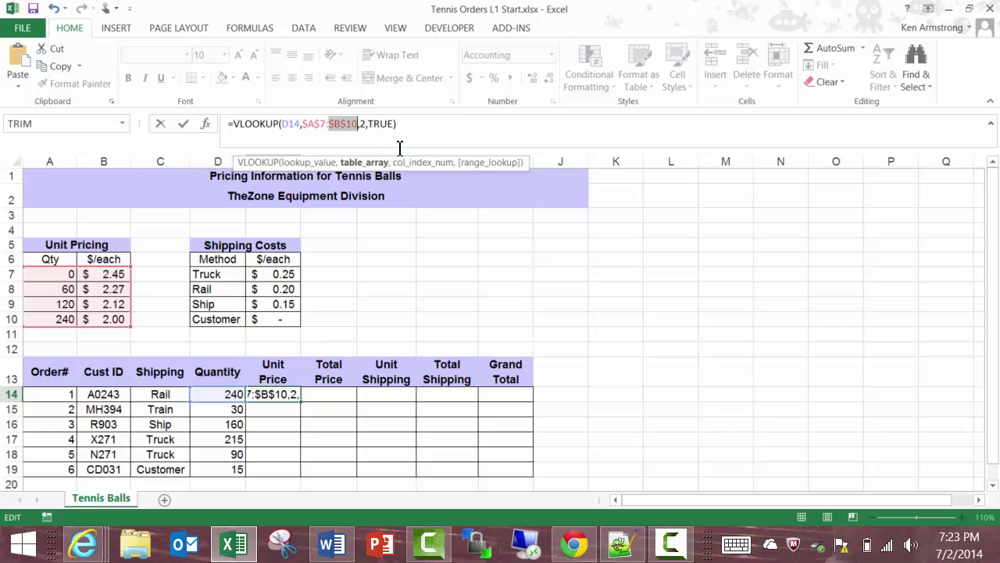
key(Return)
key(Up)
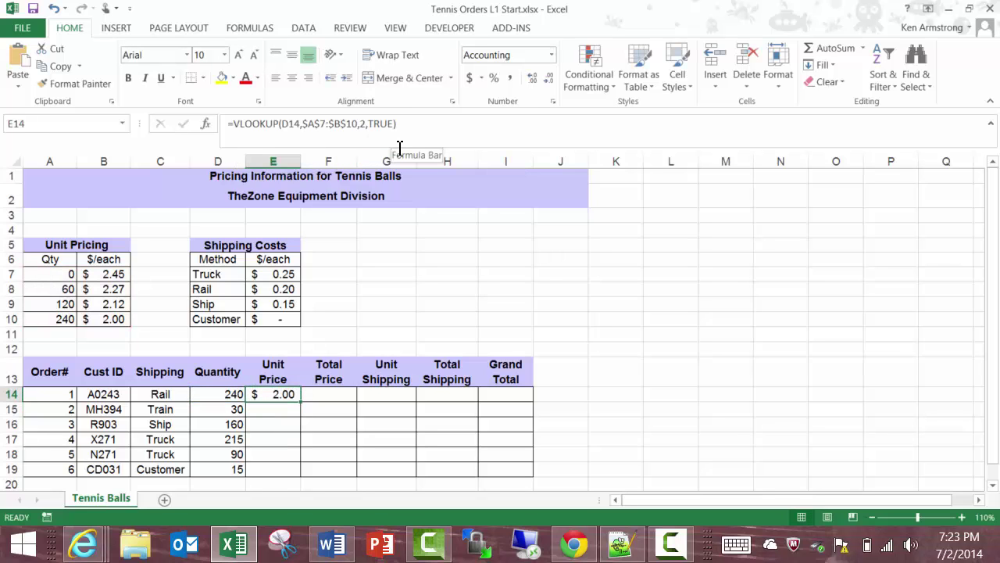
key(shift+Down)
key(shift+Down)
key(shift+Down)
key(shift+Down)
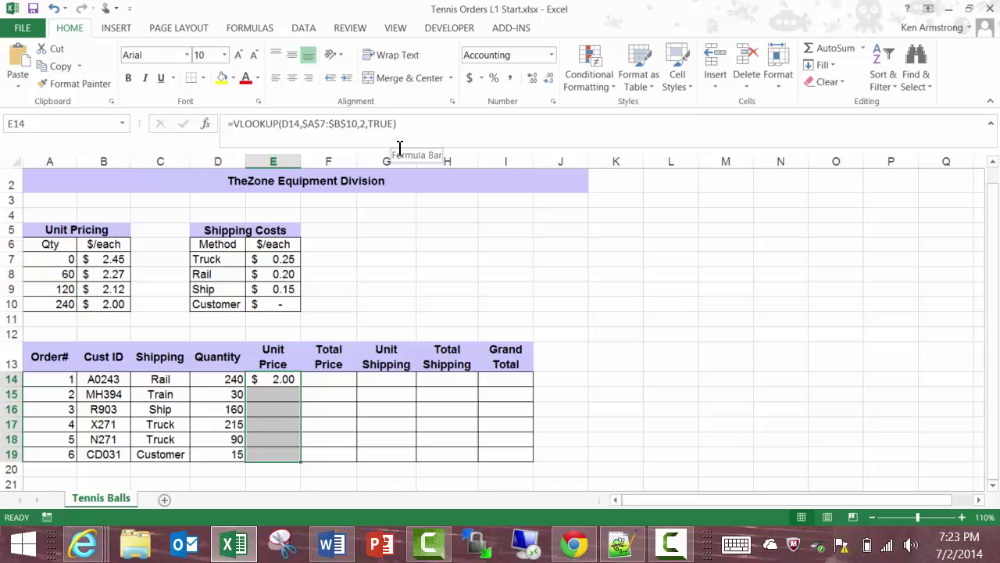
key(ctrl+d)
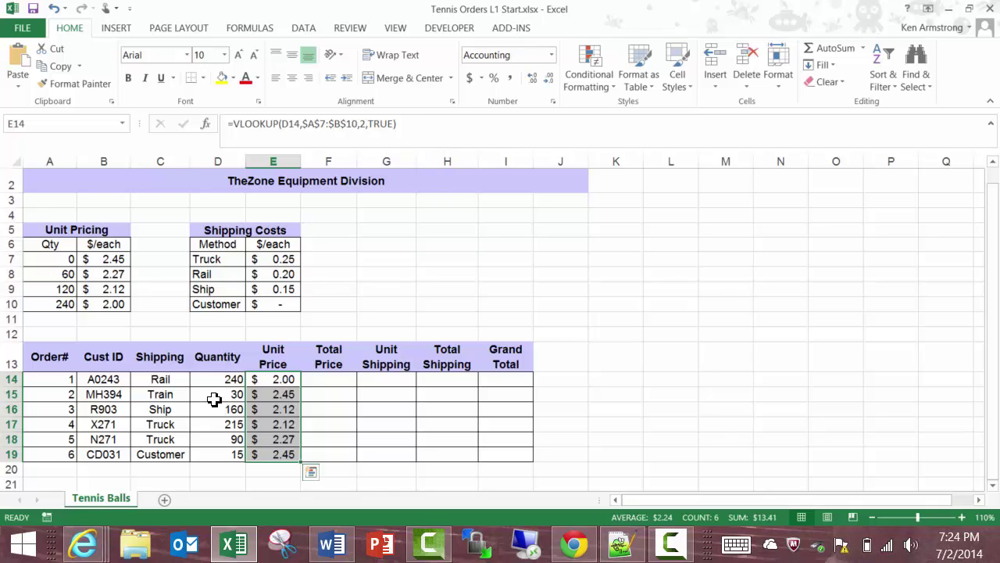
drag(223, 380, 266, 381)
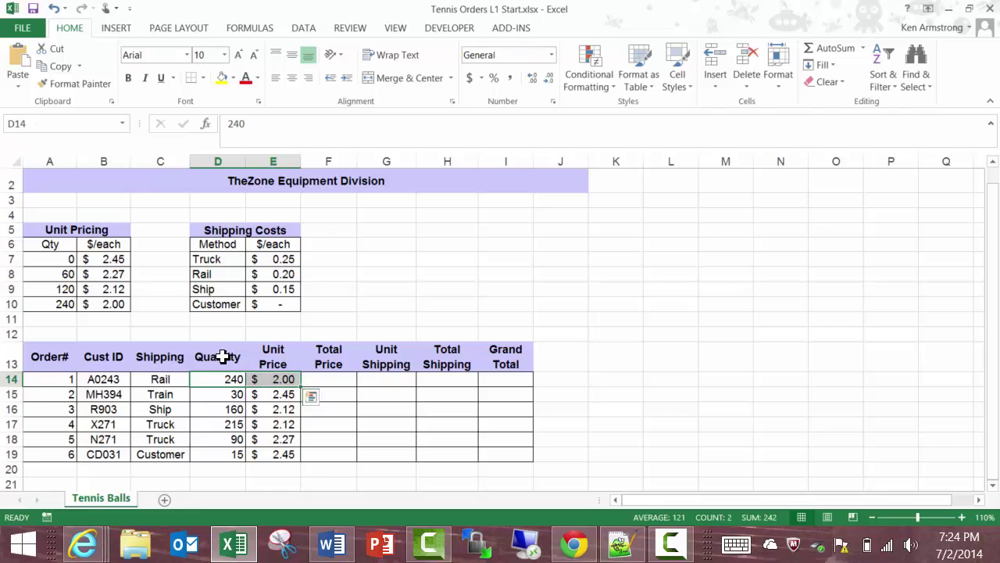
click(71, 305)
click(237, 395)
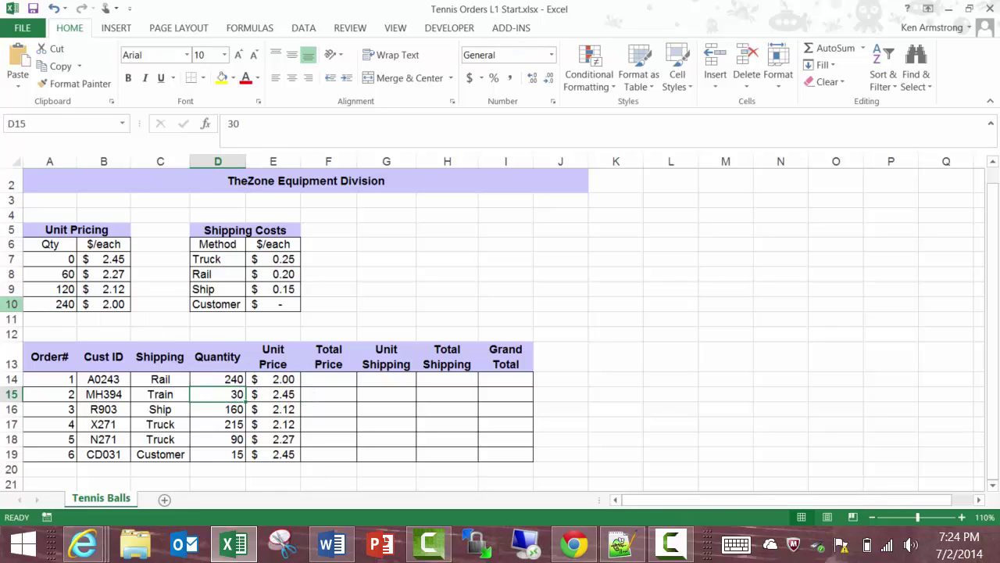
drag(59, 260, 91, 268)
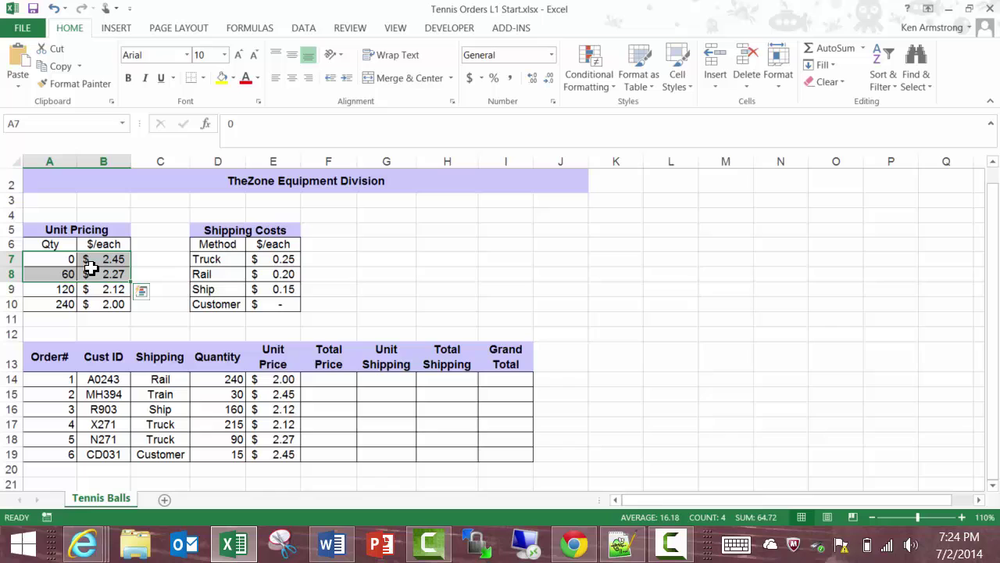
drag(235, 408, 235, 422)
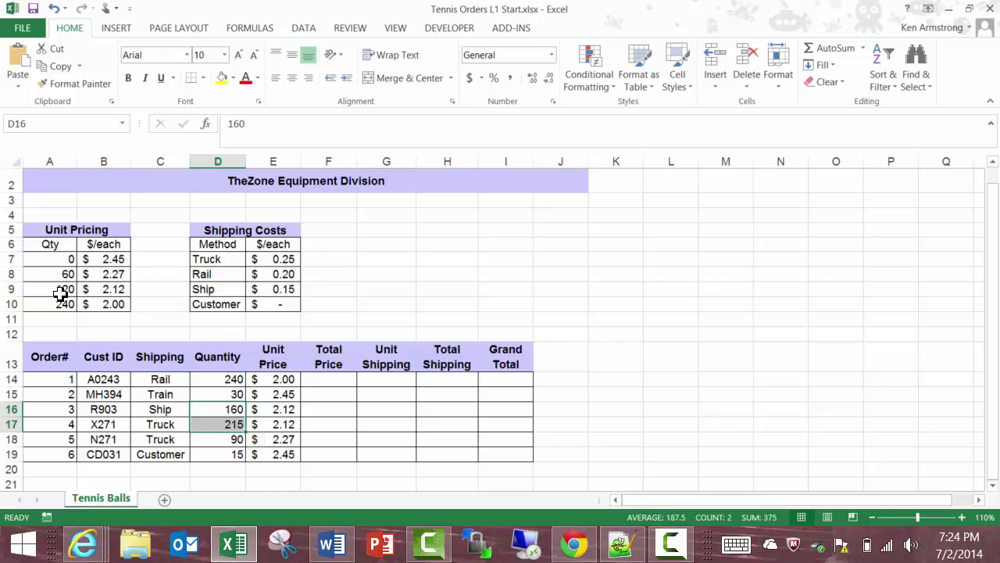
drag(61, 292, 101, 293)
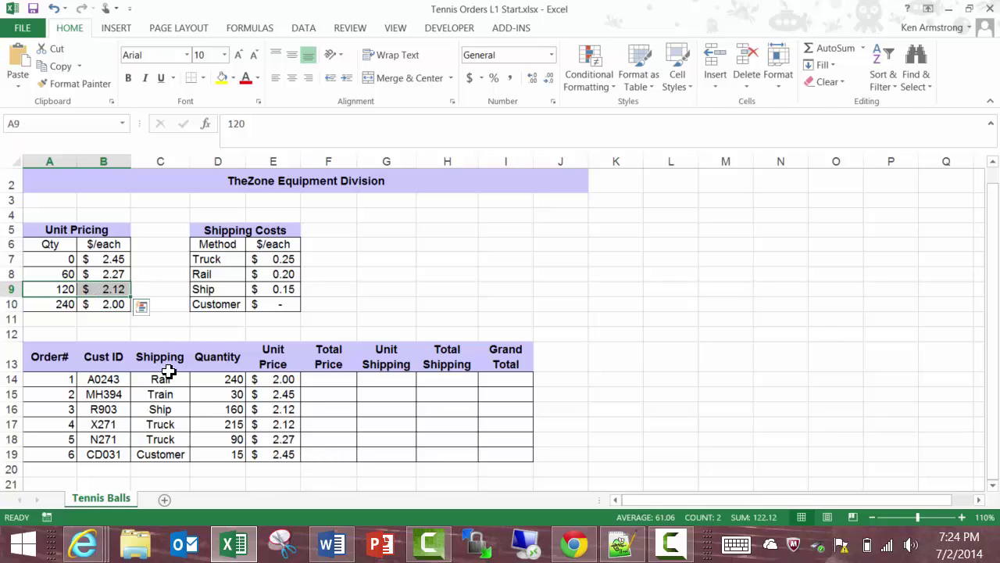
drag(69, 275, 100, 285)
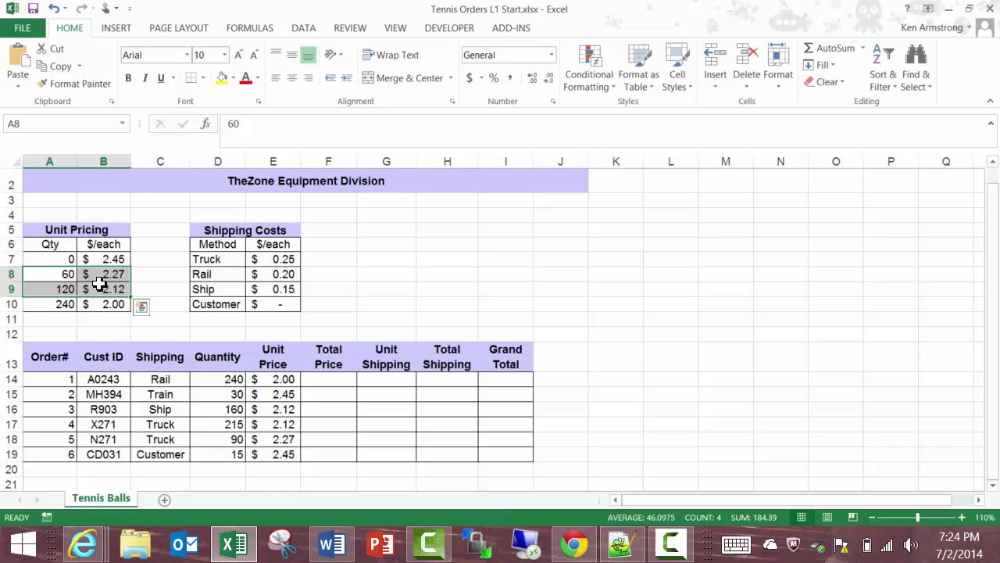
click(106, 275)
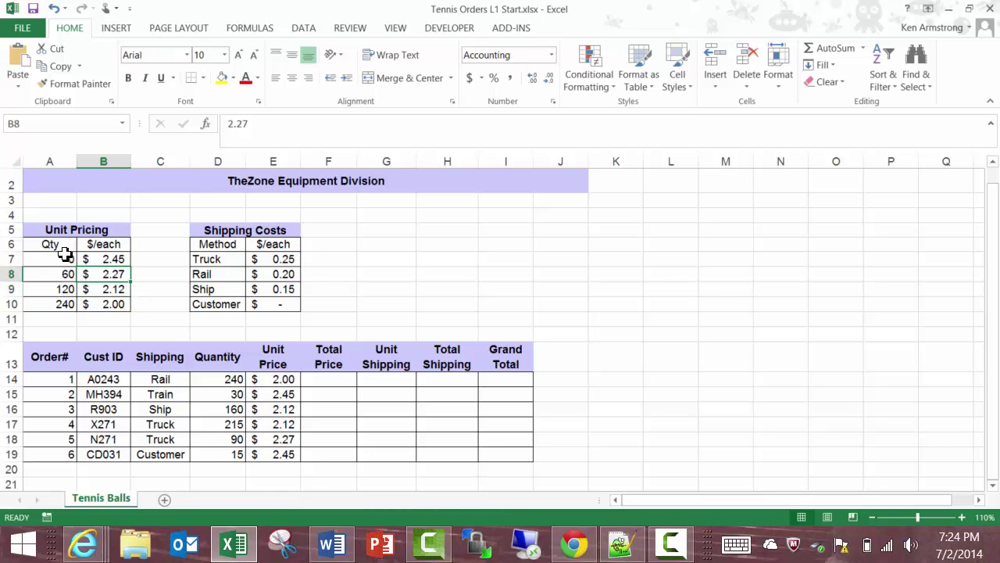
drag(70, 258, 104, 272)
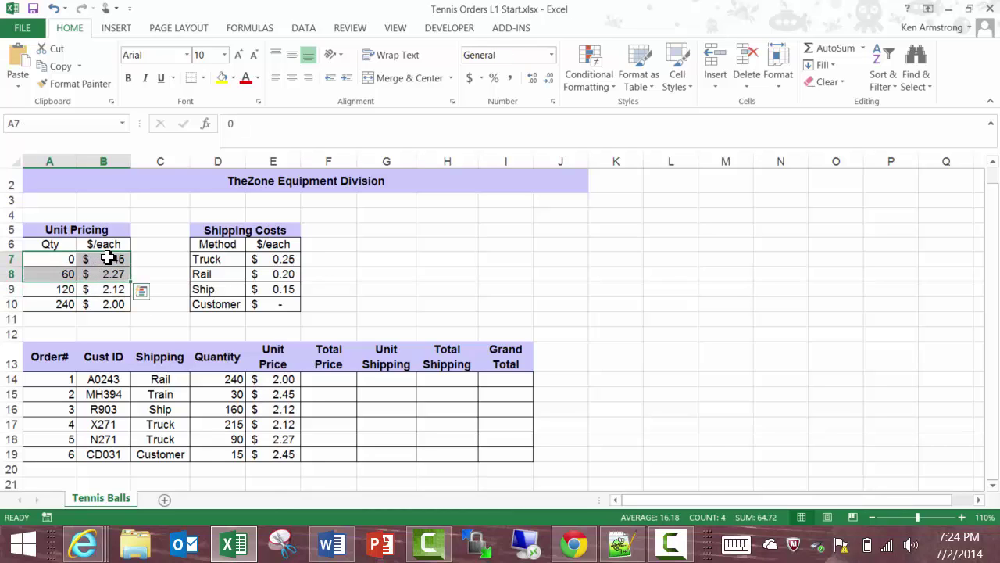
click(108, 259)
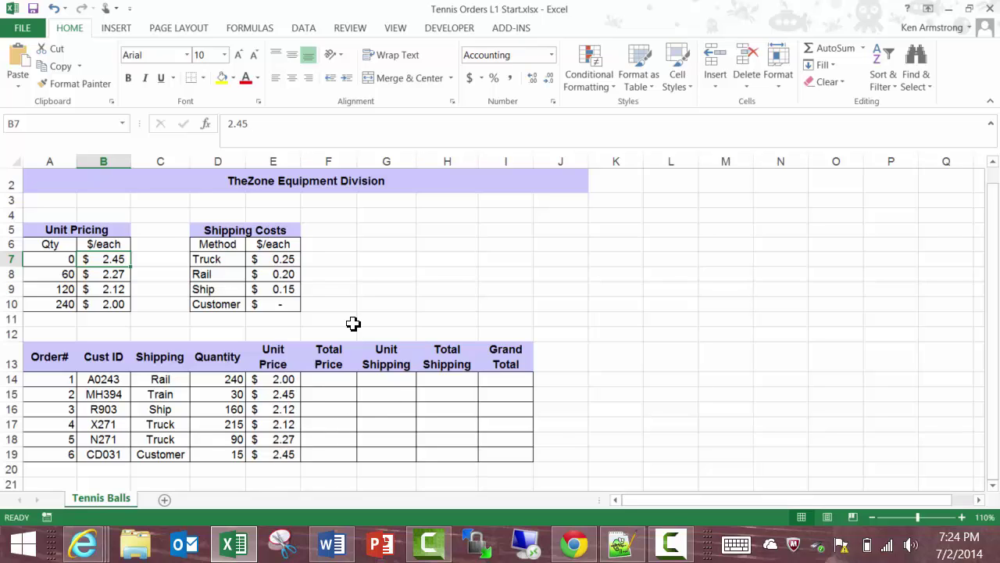
click(276, 398)
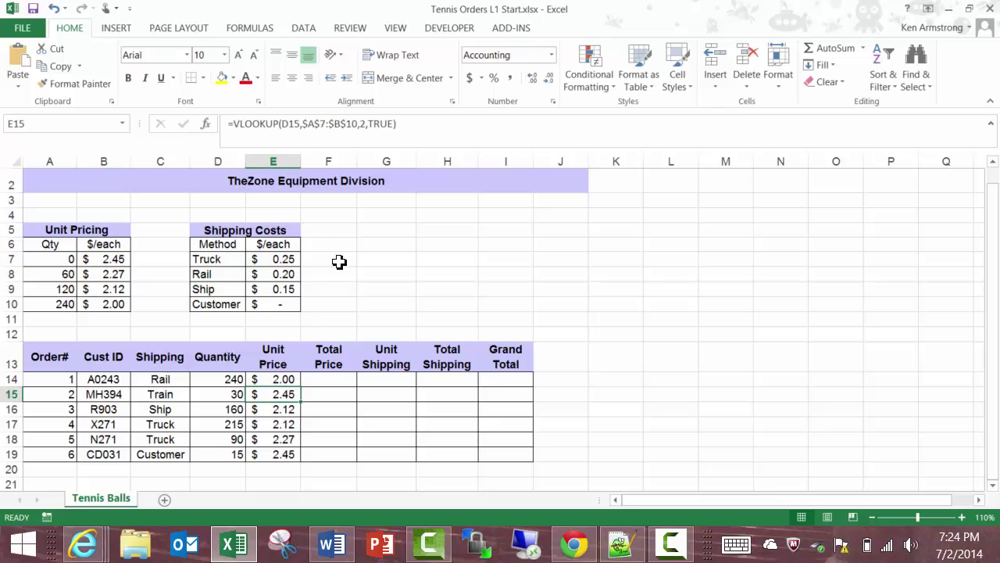
double_click(382, 124)
text(FALSE)
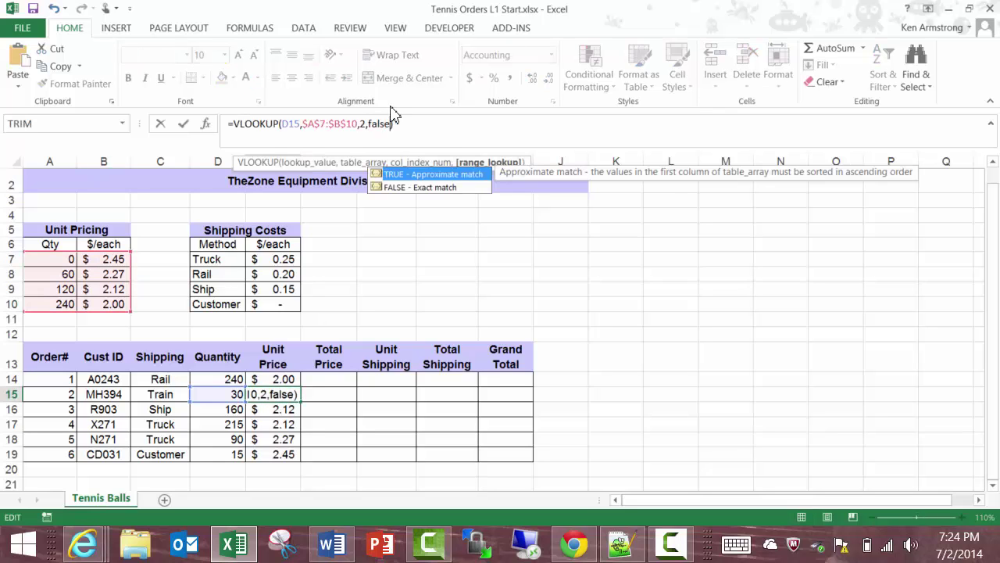
key(Return)
key(Up)
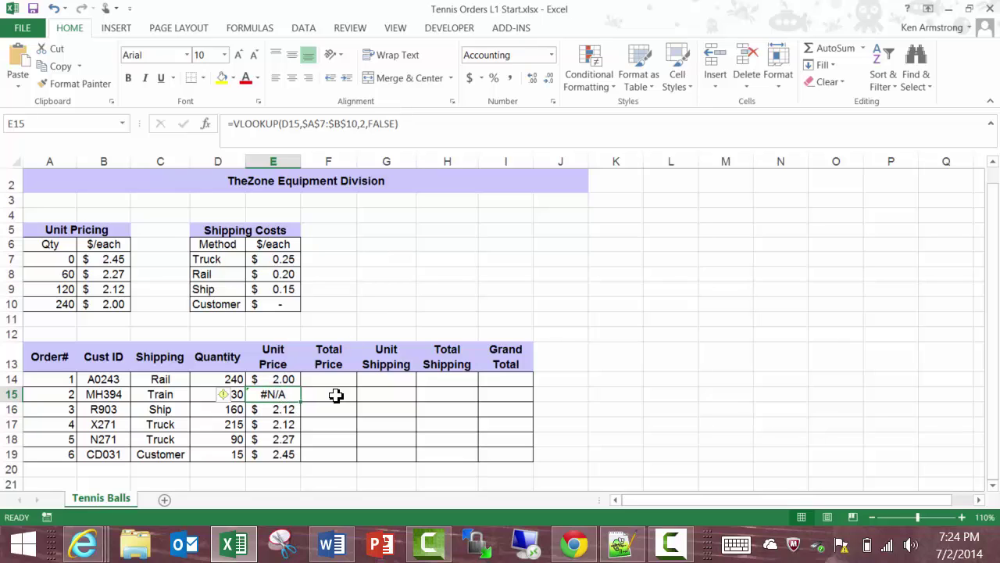
key(ctrl+z)
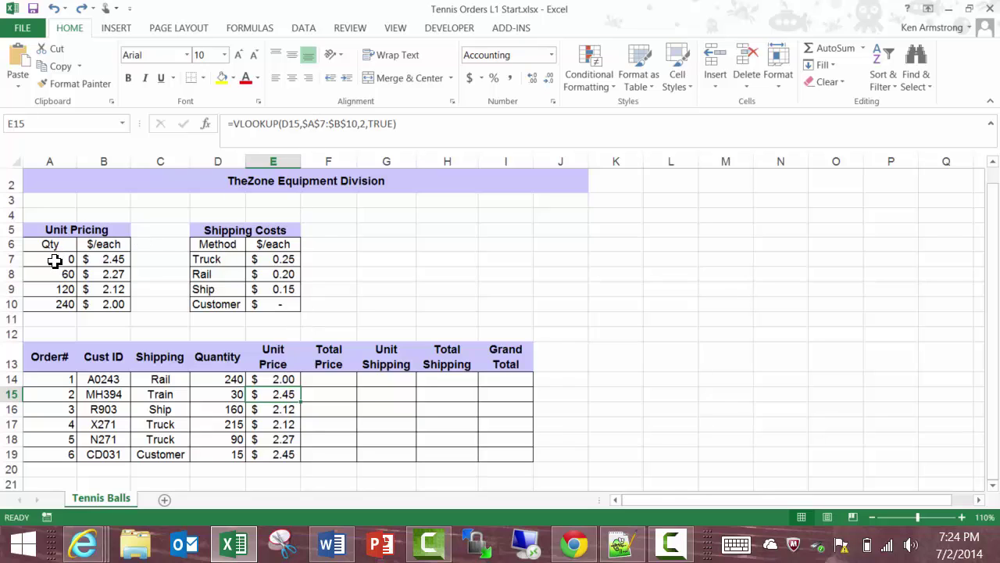
drag(54, 261, 92, 306)
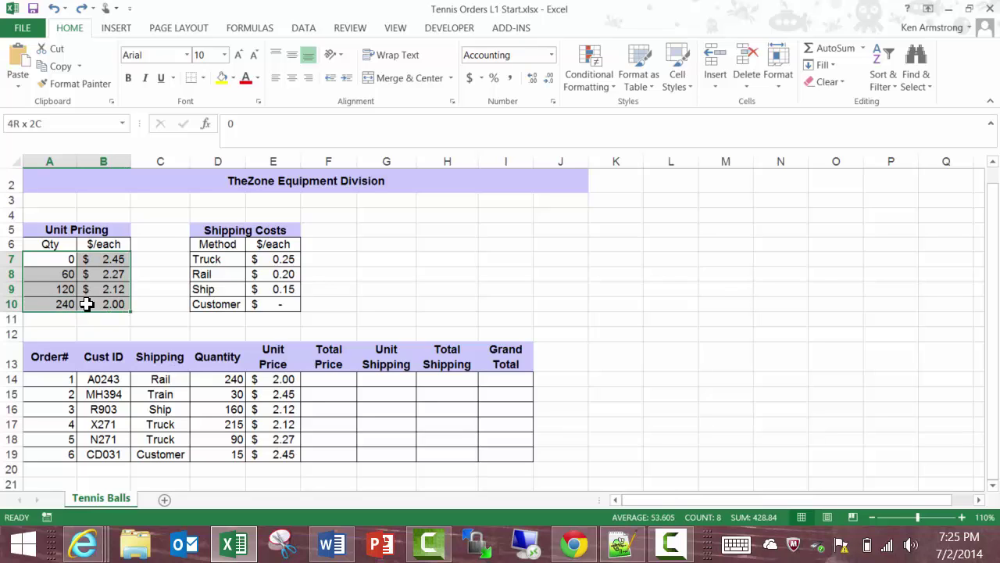
drag(92, 306, 98, 304)
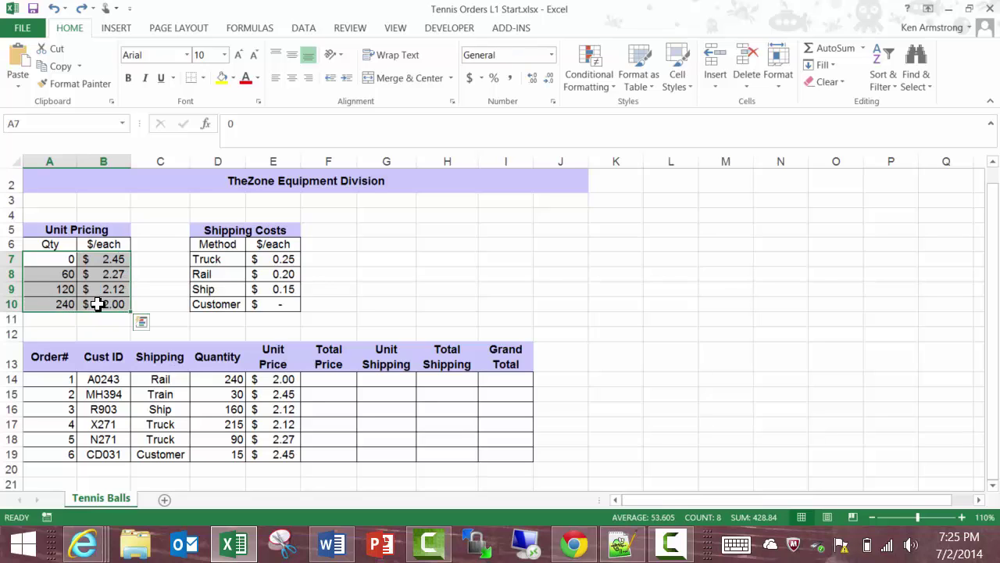
- Enter =D14*E14 in F14 as the first order's Total Price
click(344, 384)
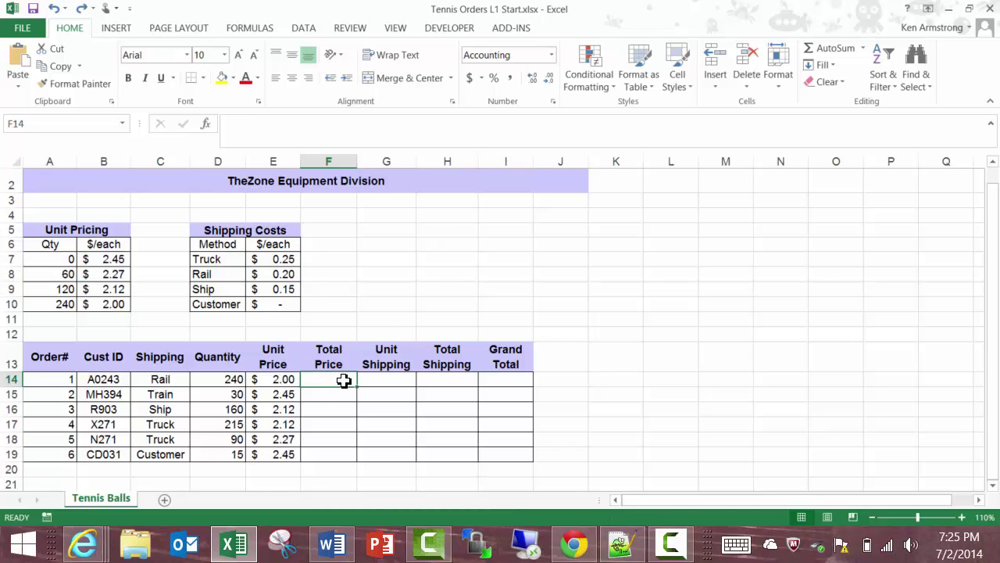
text(=)
key(Left)
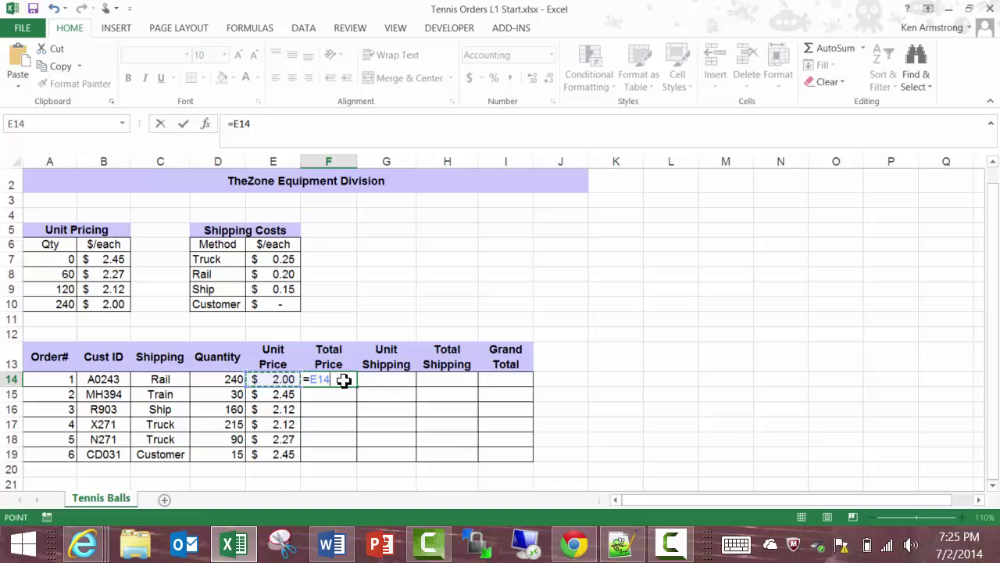
key(Left)
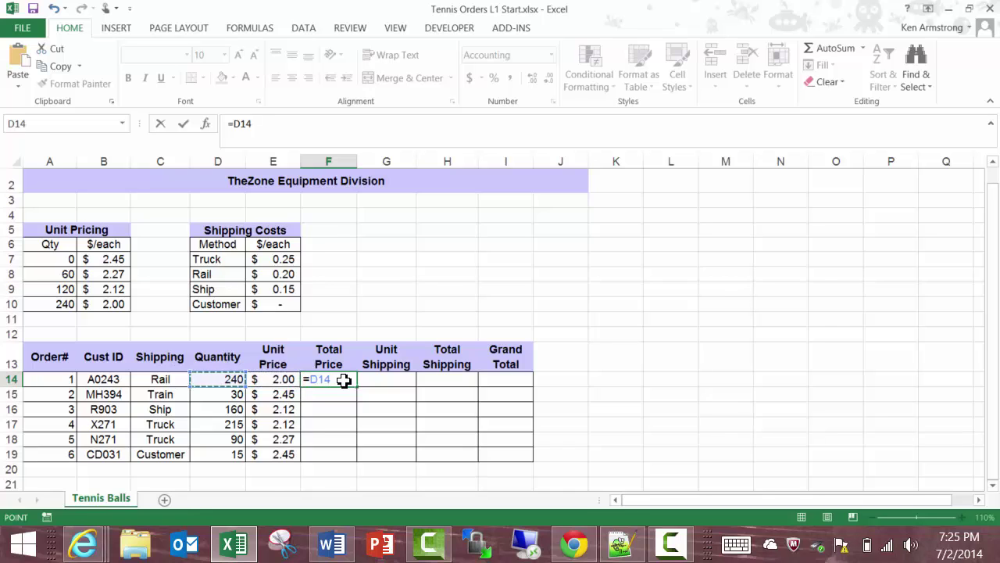
text(*)
key(Left)
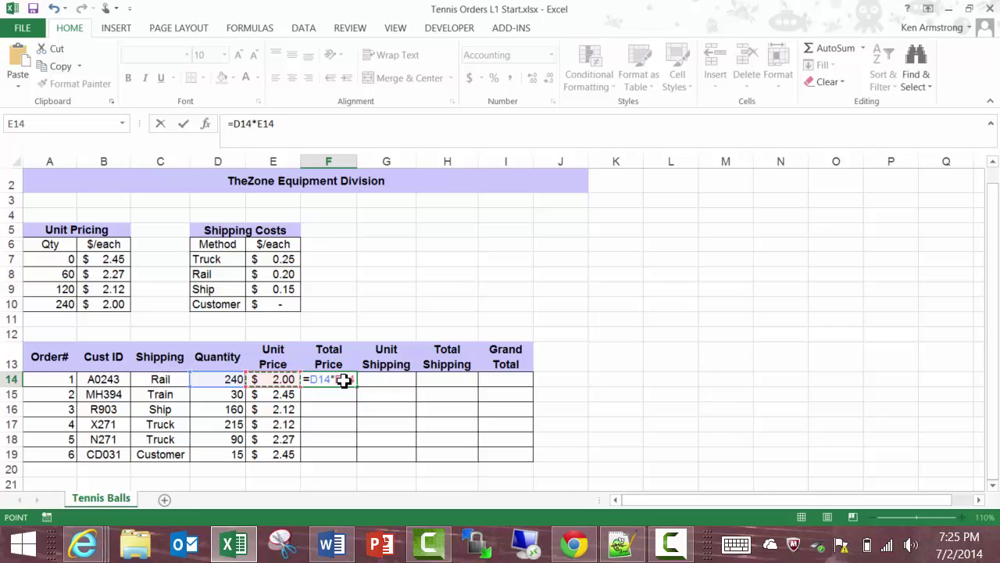
key(Return)
- Copy the Total Price formula down through F19
click(344, 380)
key(shift+Down)
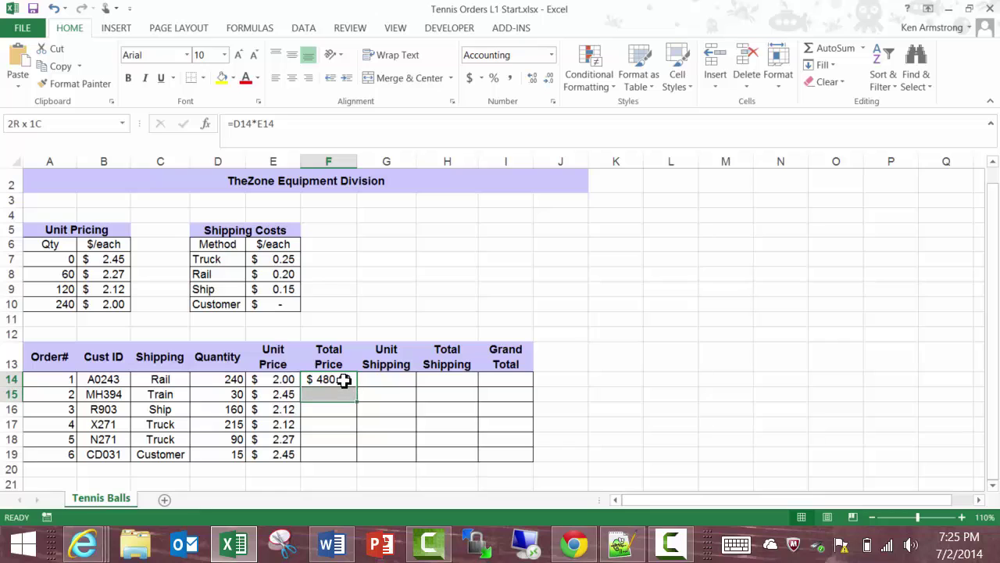
key(shift+Down)
key(shift+Down)
key(shift+Down)
key(ctrl+d)
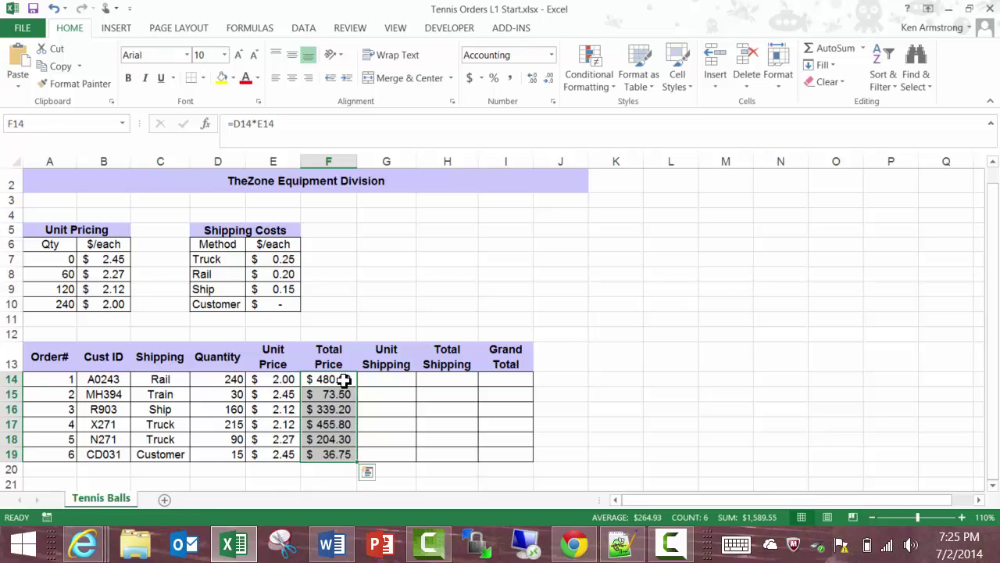
click(398, 381)
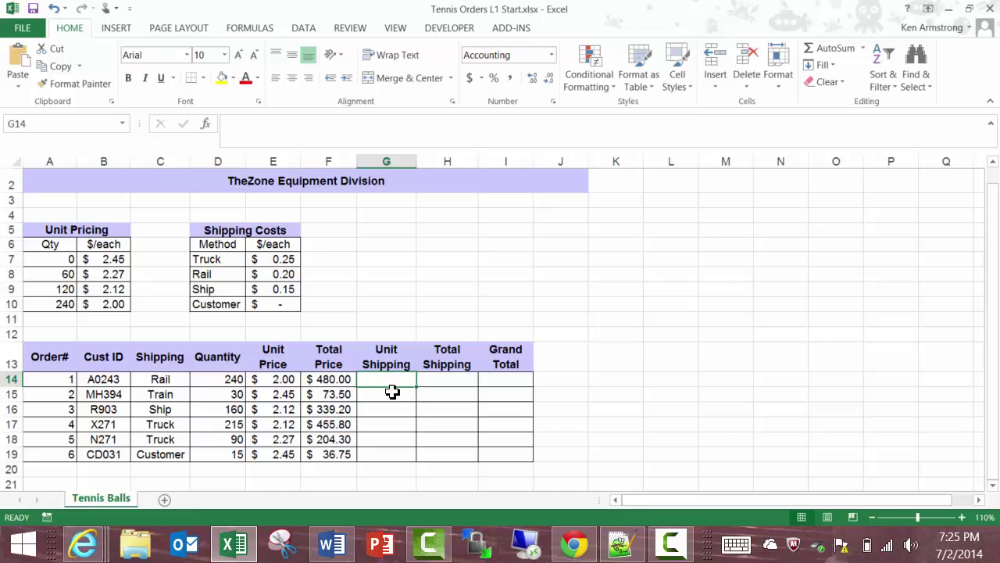
drag(178, 379, 166, 453)
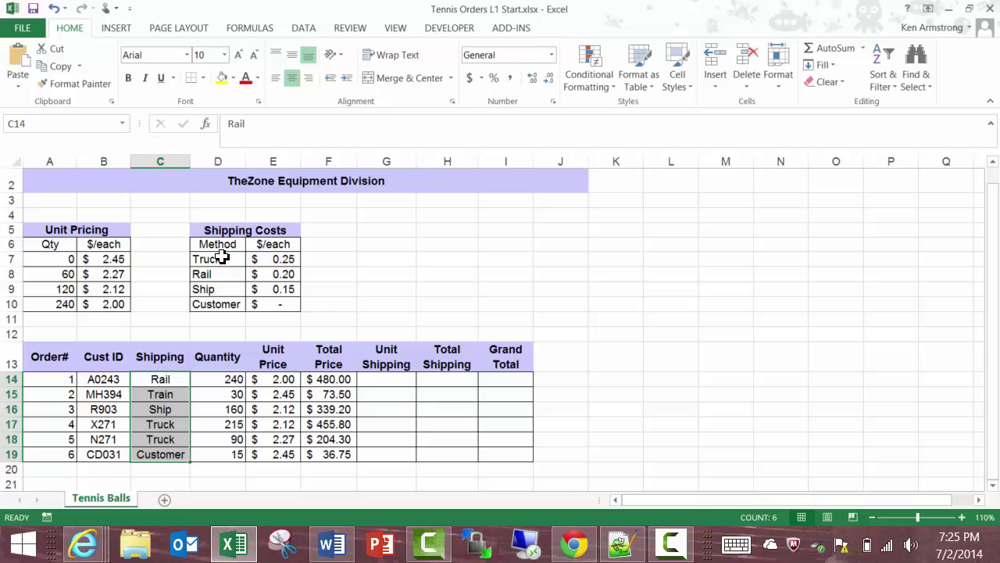
drag(225, 259, 225, 304)
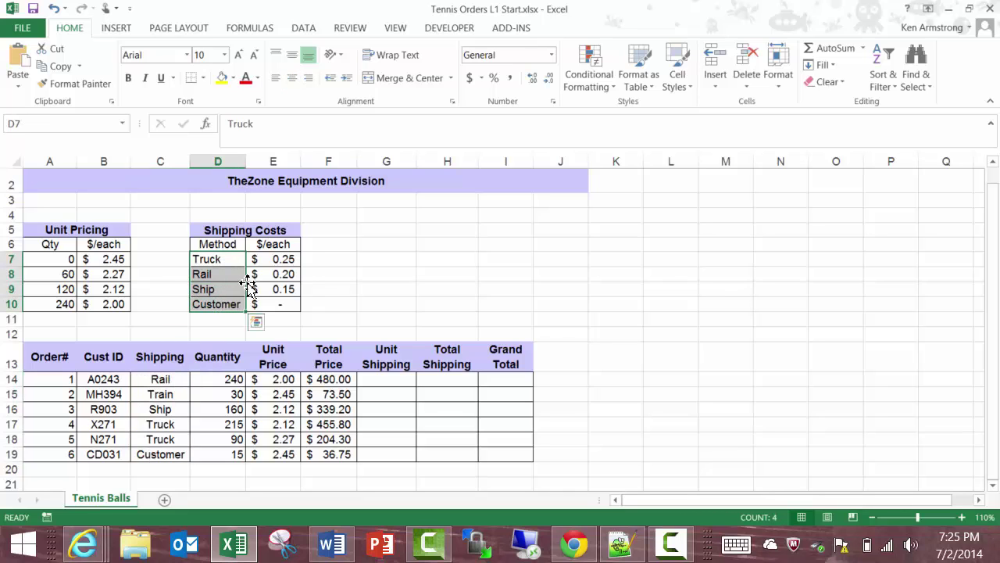
click(273, 259)
click(276, 273)
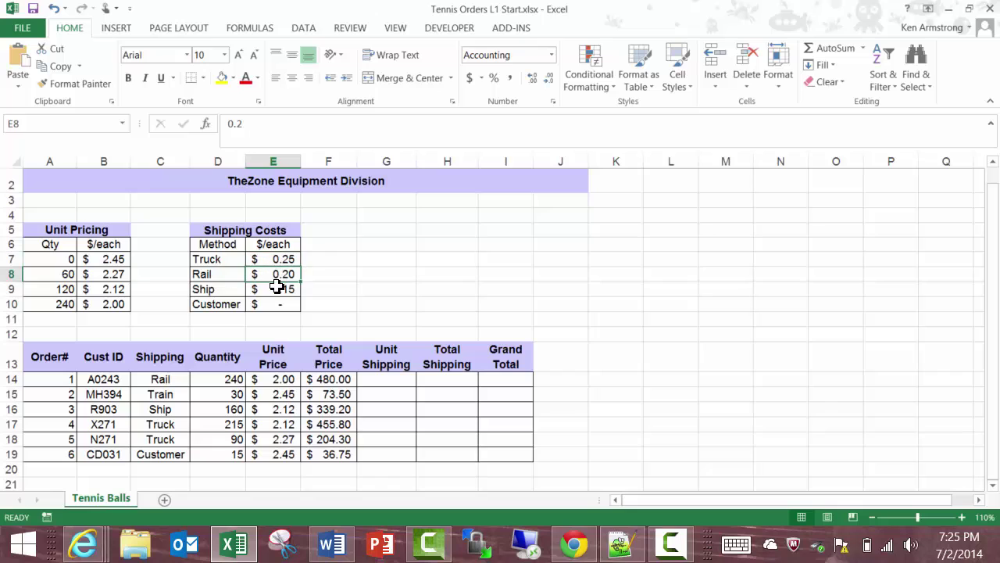
click(275, 289)
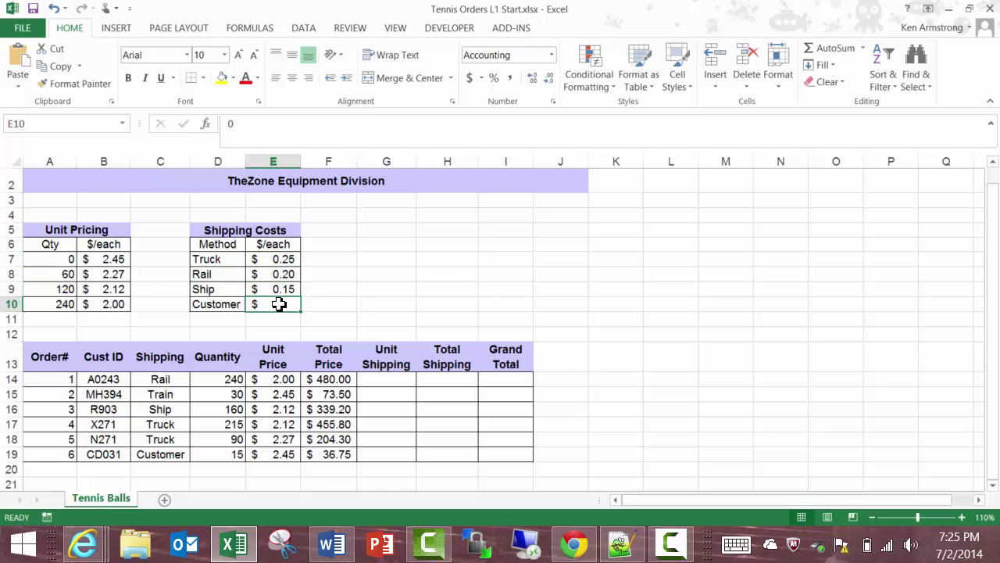
click(400, 379)
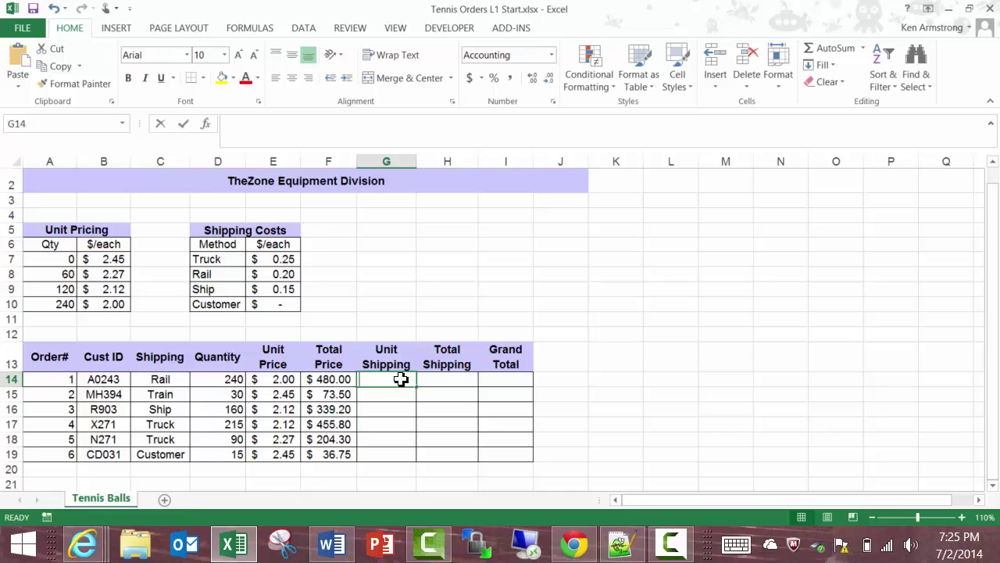
- Enter =VLOOKUP(C14,D7:E10,2,FALSE) in G14 to get order 1's Rail rate of $0.20
text(=vl)
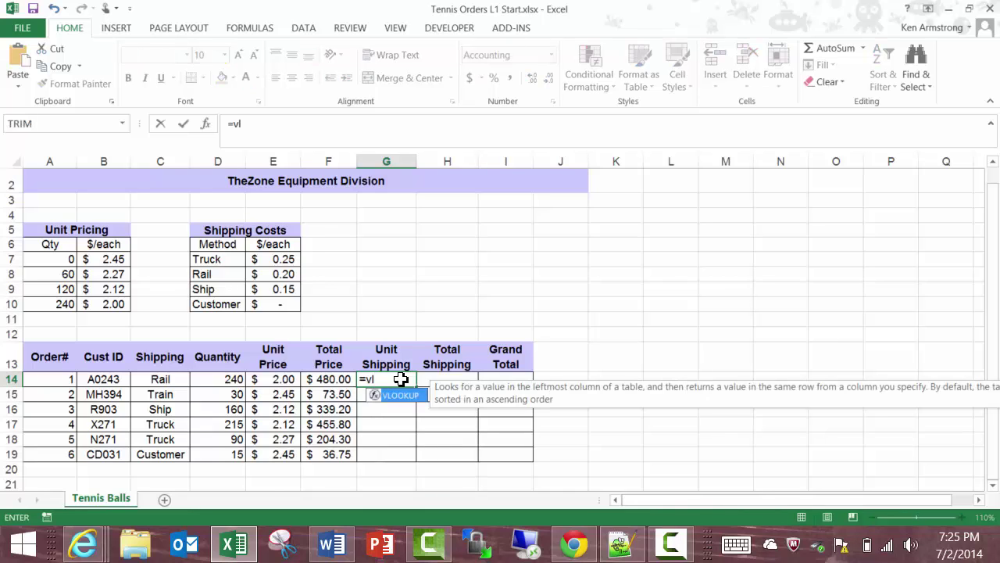
key(Tab)
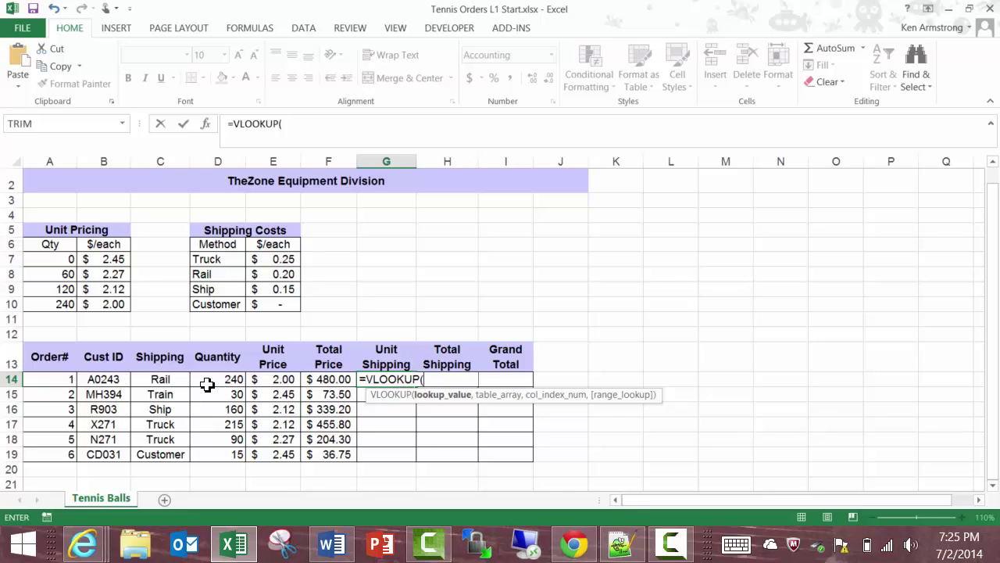
click(160, 380)
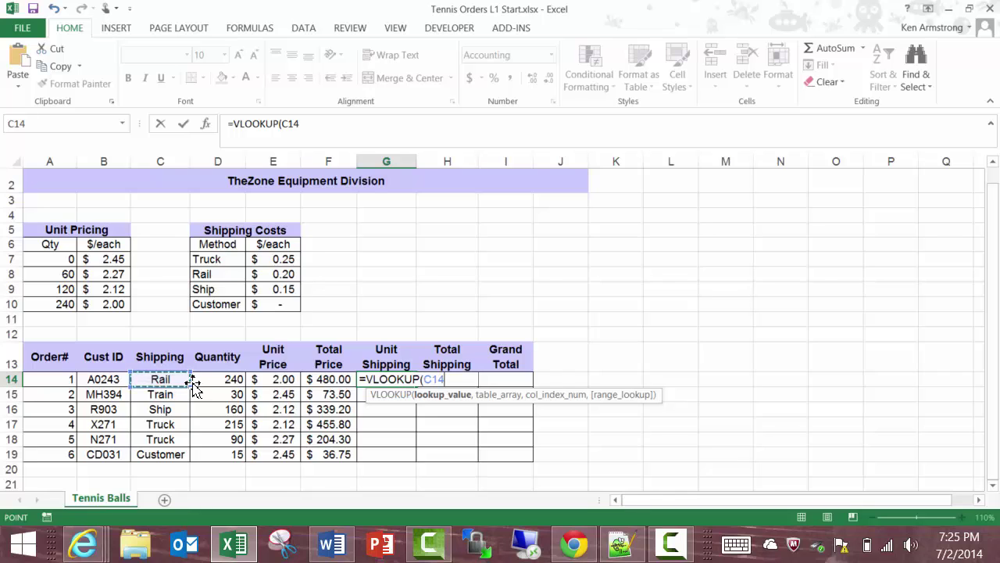
text(,)
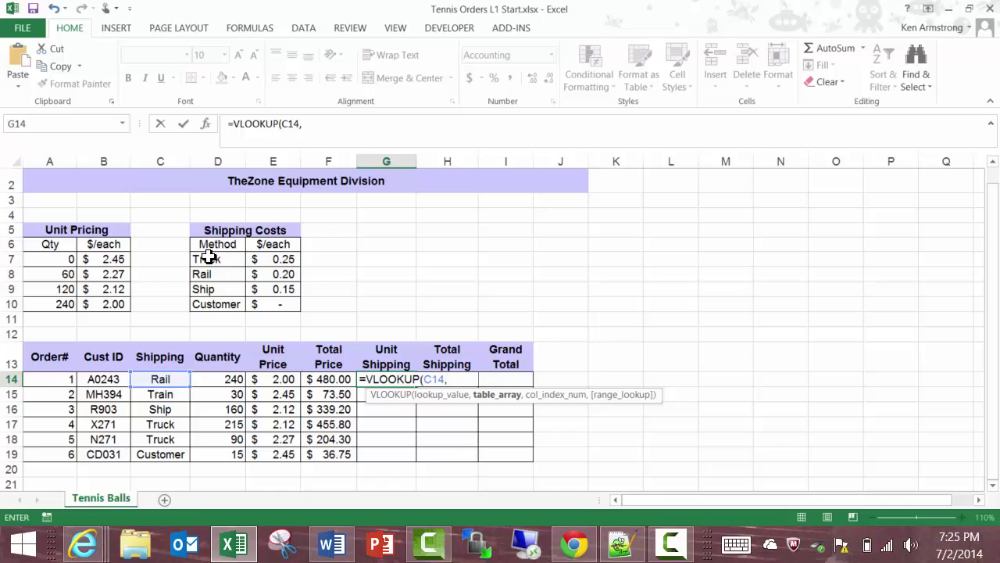
drag(208, 259, 258, 311)
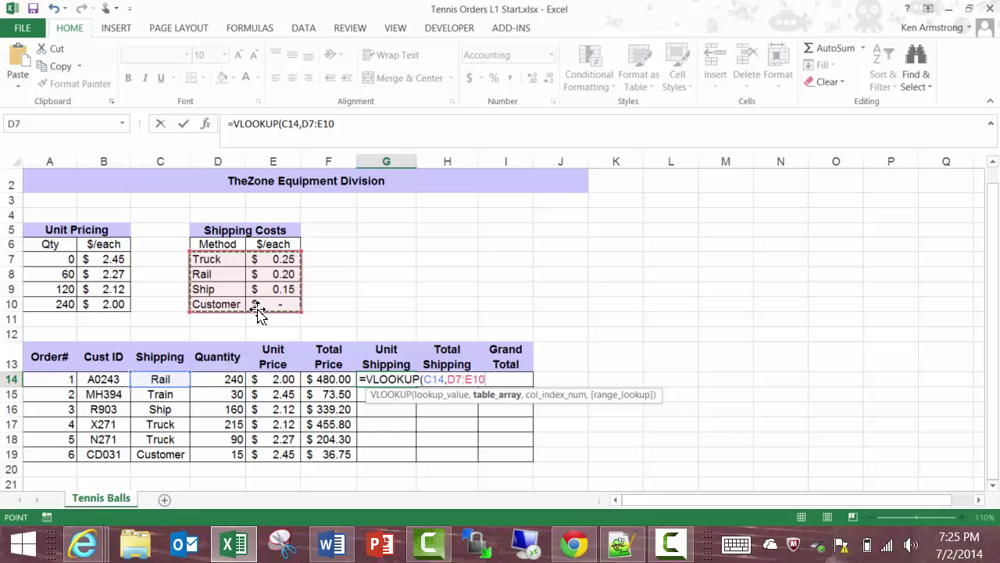
text(,2)
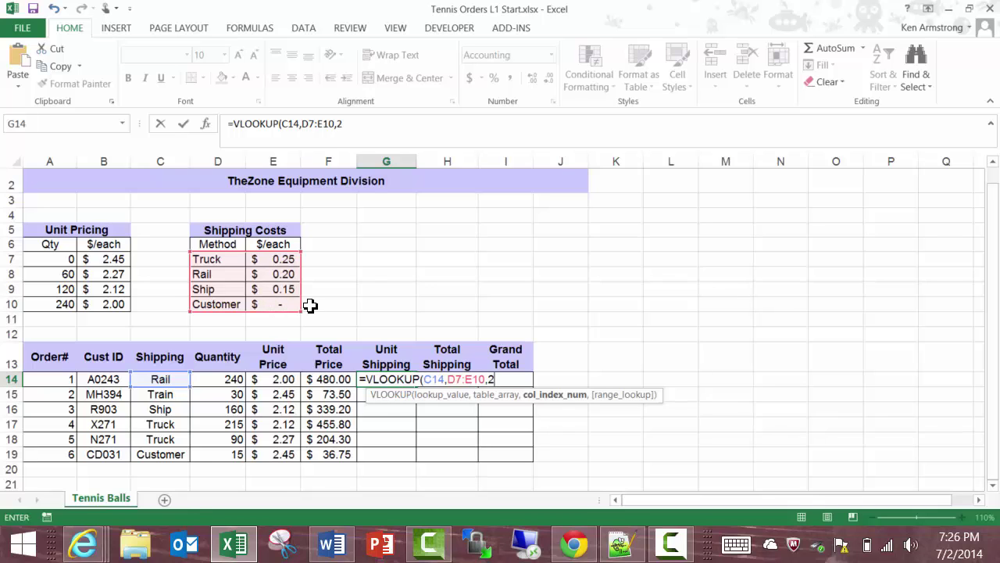
text(,)
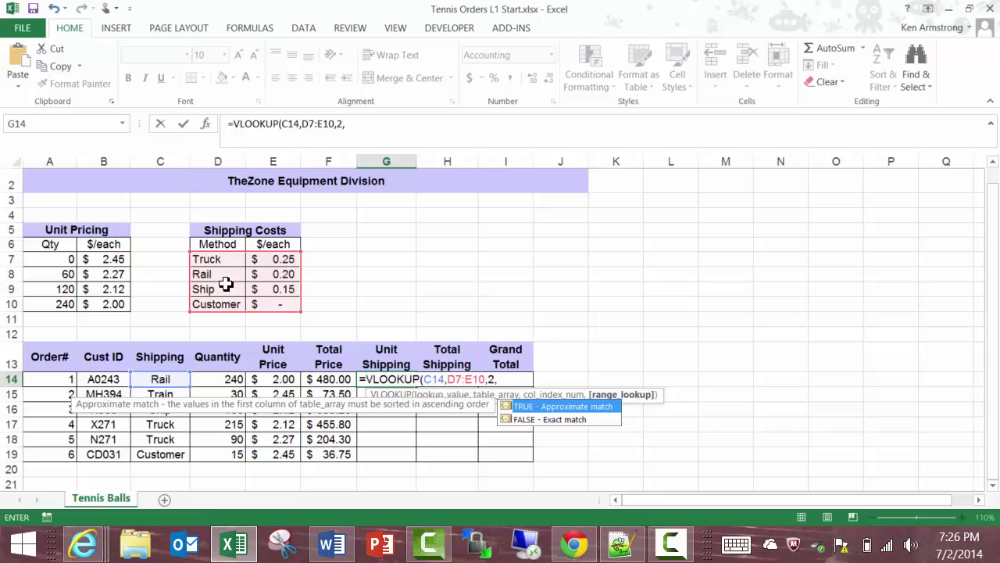
click(562, 421)
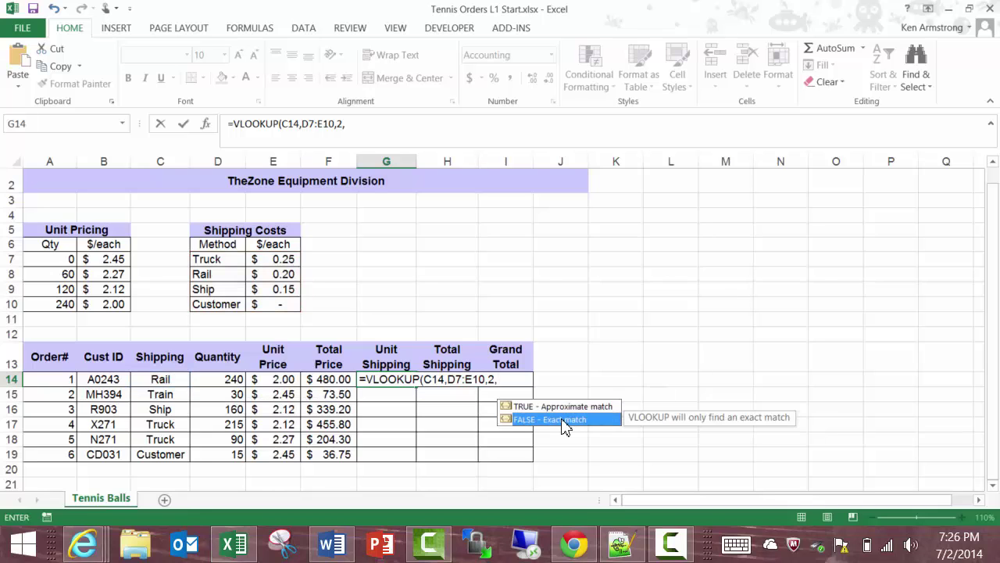
double_click(563, 421)
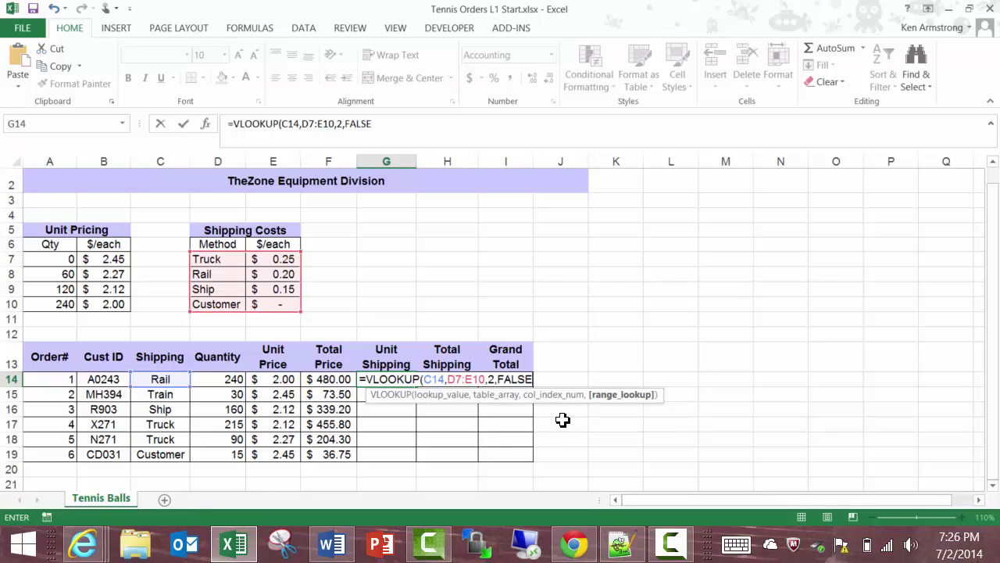
key(Return)
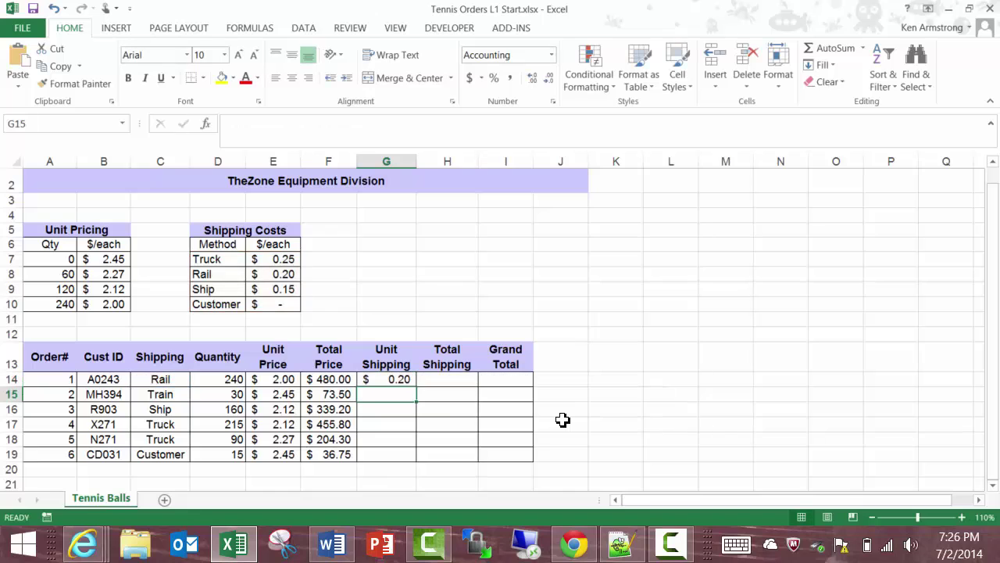
- Name the Shipping Costs range D7:E10 ShippingCosts via the Name Box
key(Up)
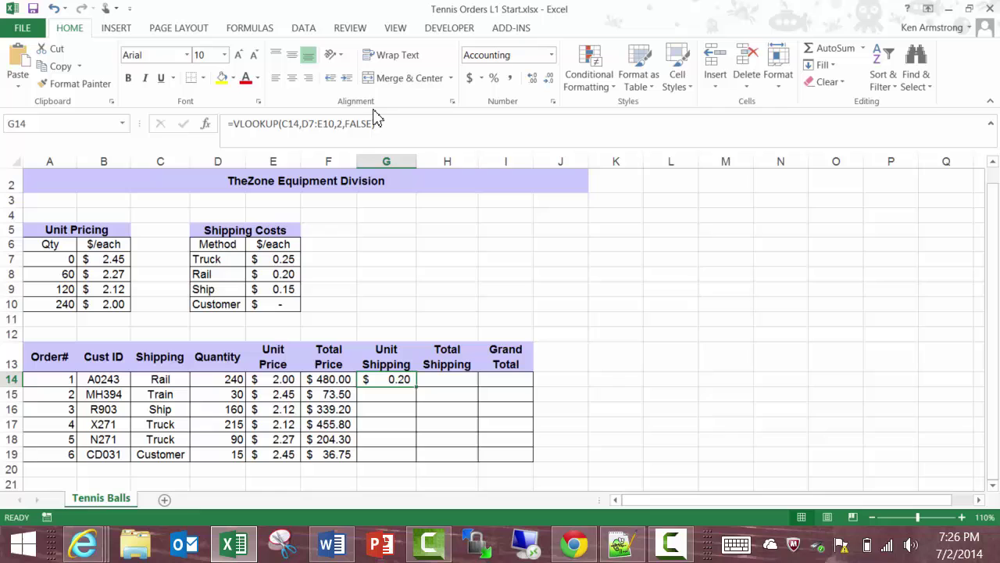
click(310, 125)
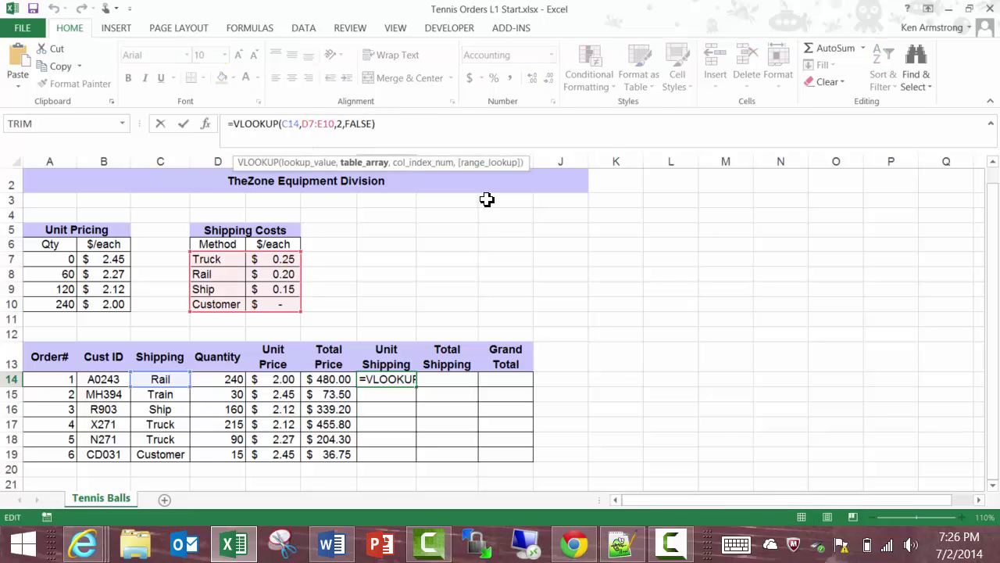
key(Escape)
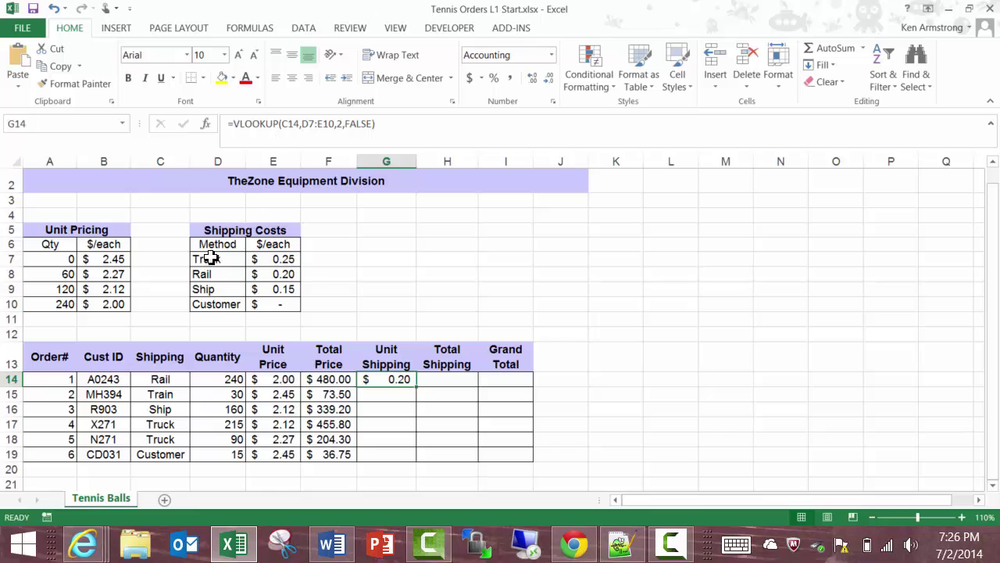
drag(213, 259, 258, 304)
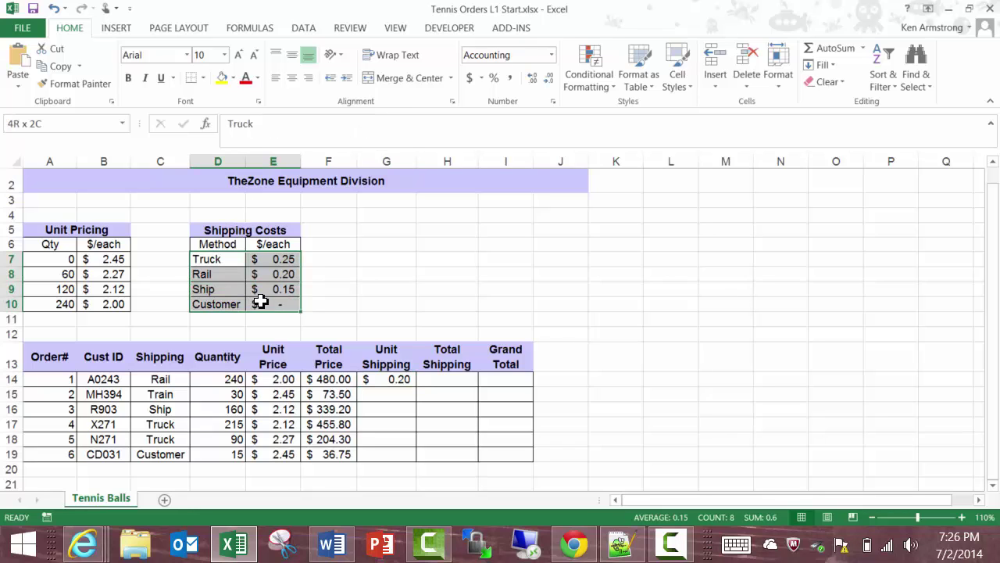
click(72, 125)
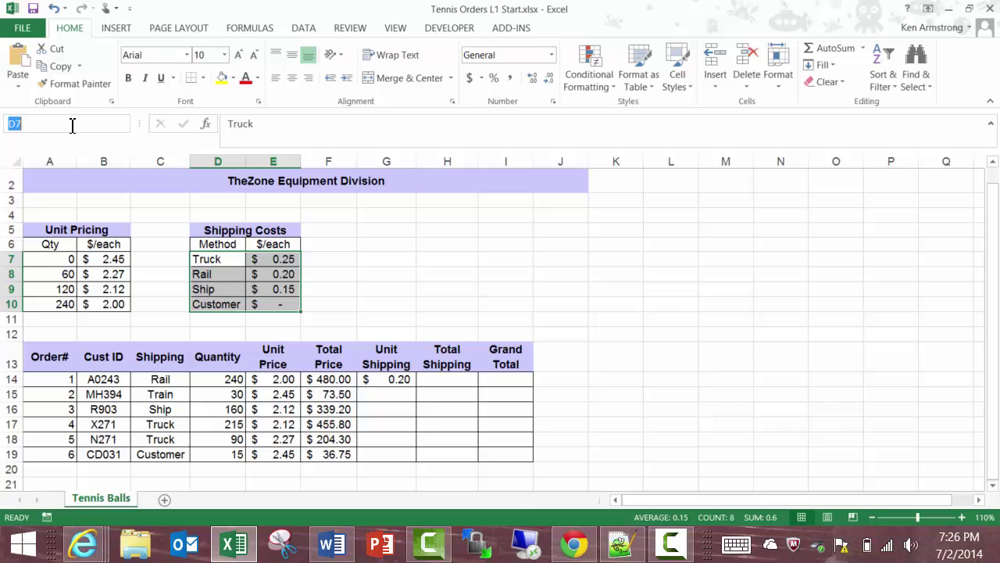
text(ShippingCosts)
key(Return)
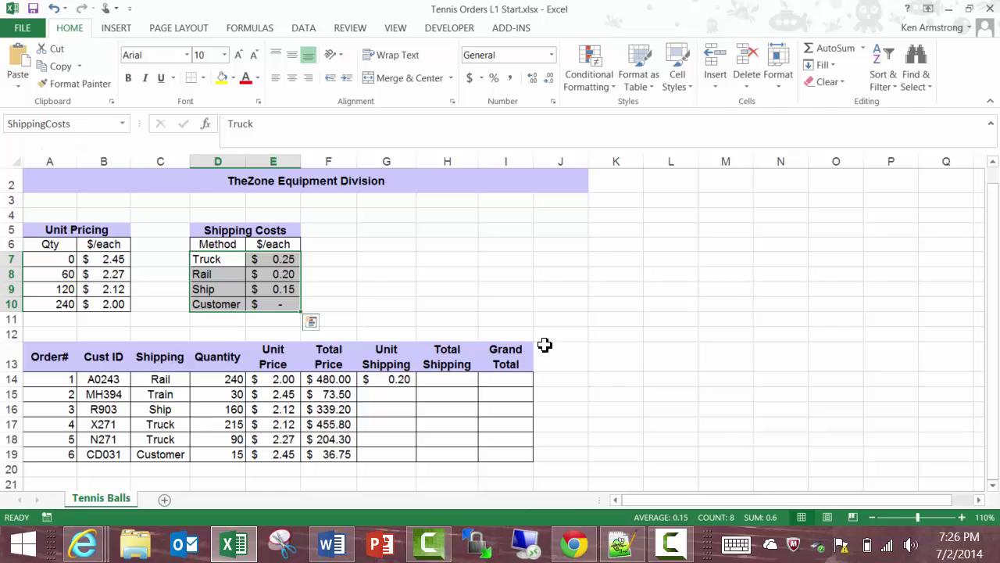
- Change G14 to =VLOOKUP(C14,ShippingCosts,2,FALSE), replacing the D7:E10 reference
click(408, 380)
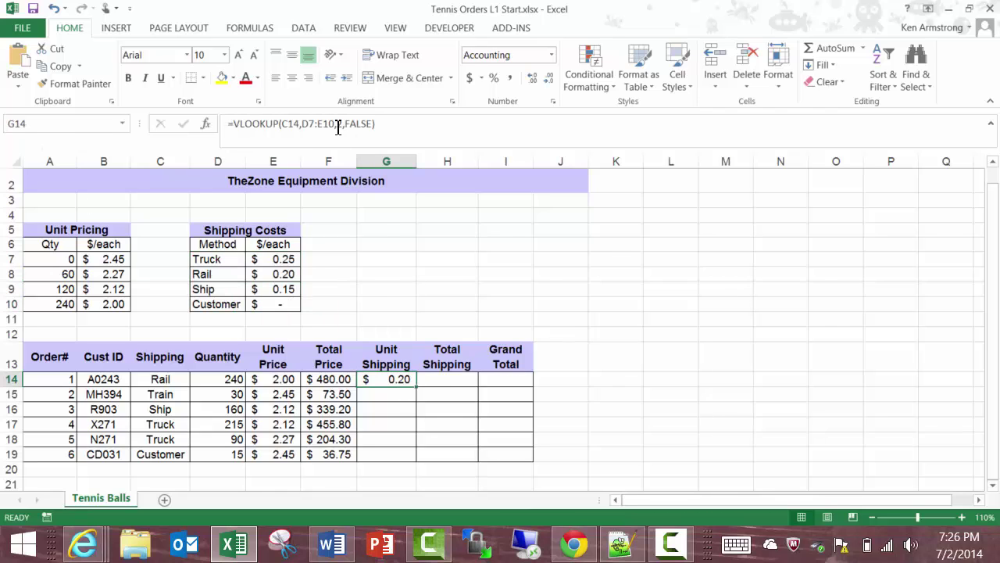
click(337, 125)
key(BackSpace)
key(BackSpace)
key(BackSpace)
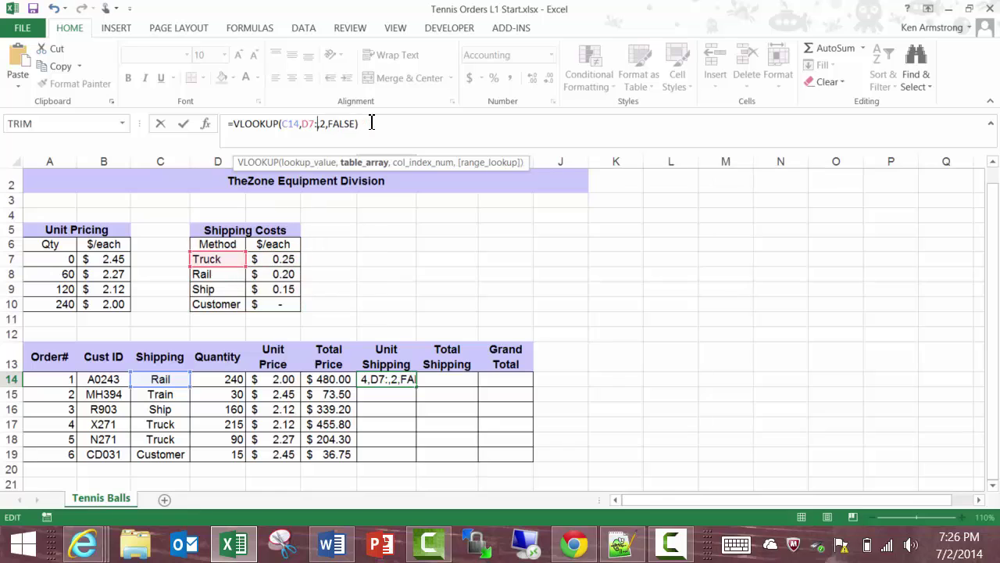
key(BackSpace)
key(BackSpace)
key(BackSpace)
text(ship)
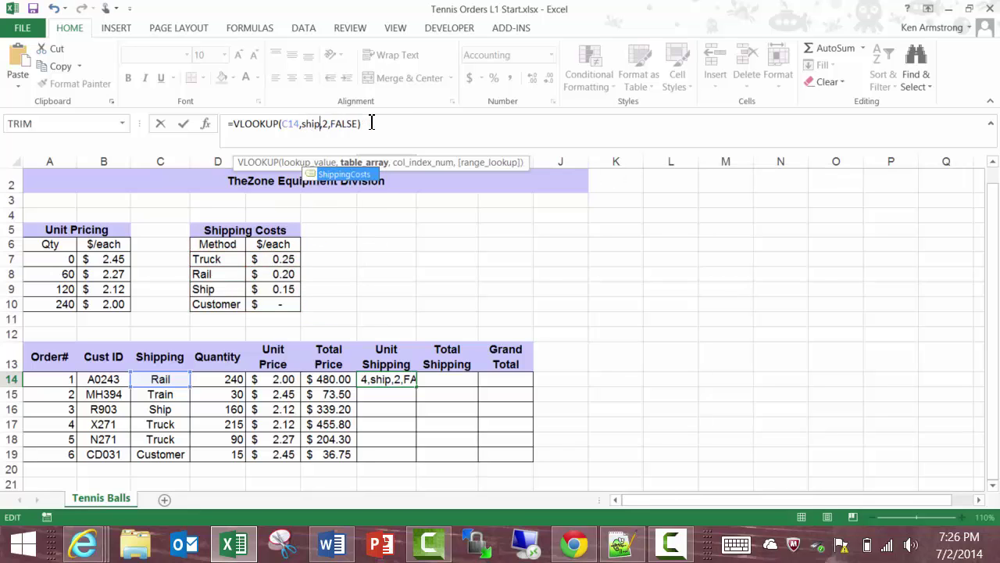
key(Tab)
key(Return)
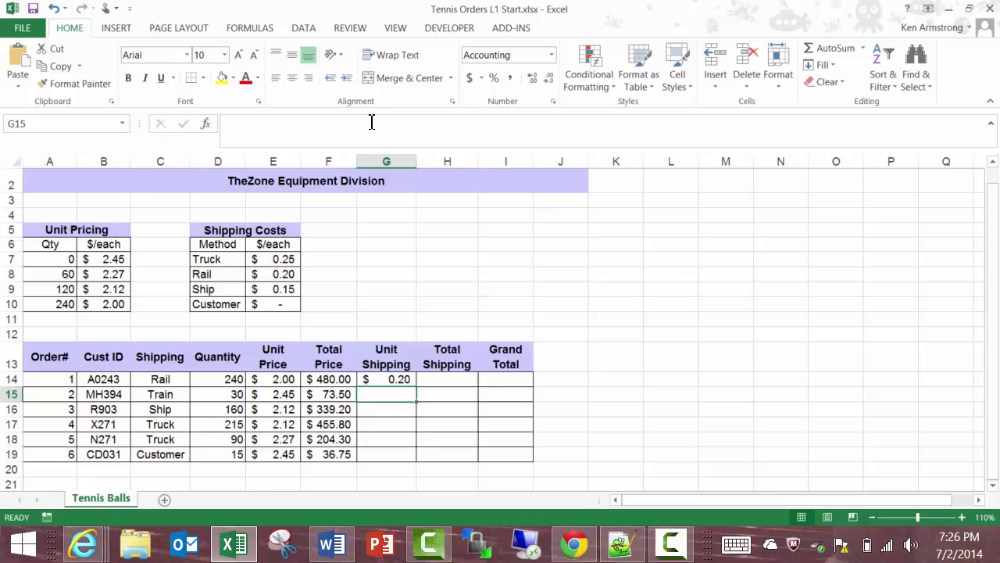
key(Up)
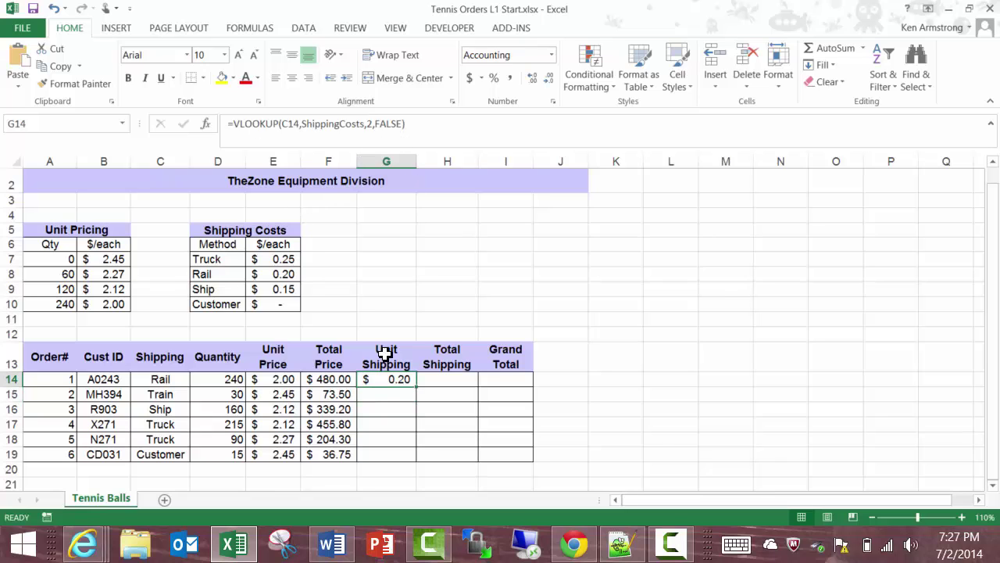
- Fill G14's shipping lookup down to G19, revealing #N/A for order 2's Train method
click(161, 380)
click(217, 275)
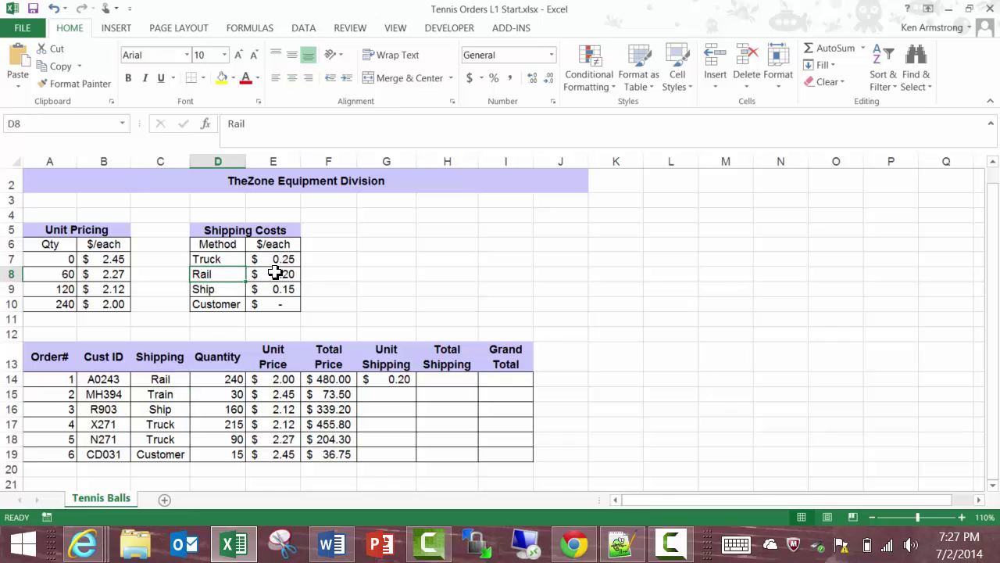
click(278, 273)
click(406, 380)
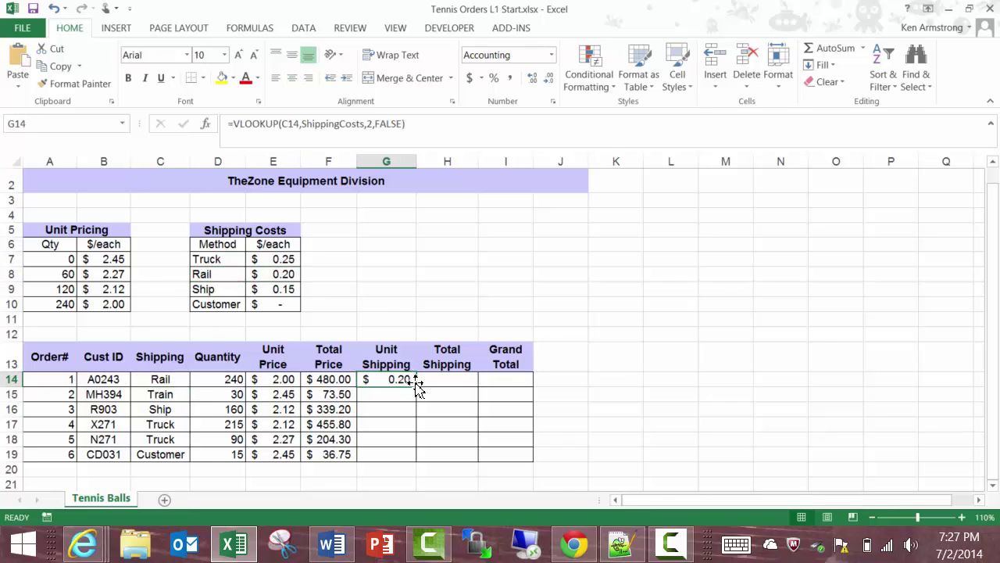
drag(417, 387, 421, 465)
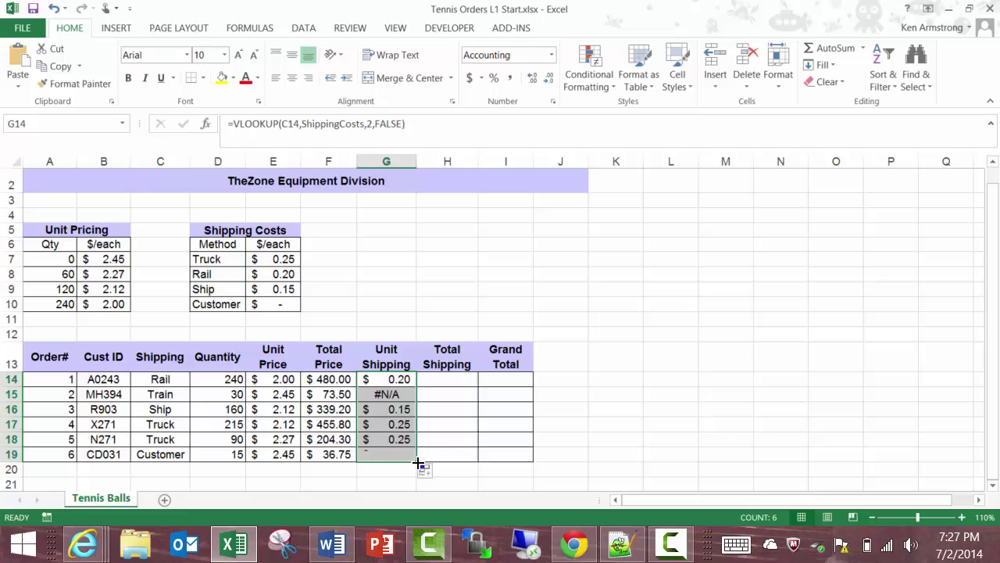
click(409, 395)
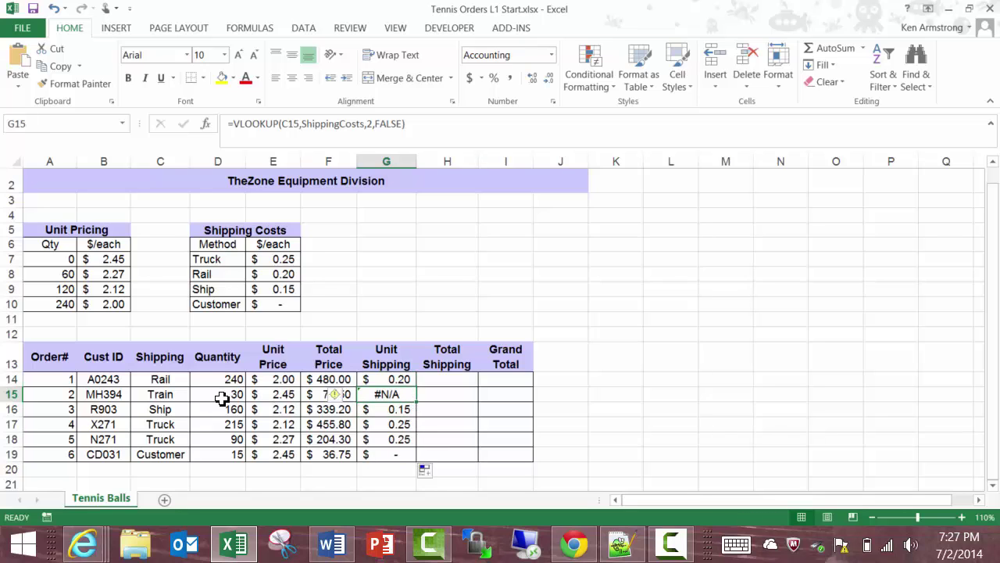
click(169, 394)
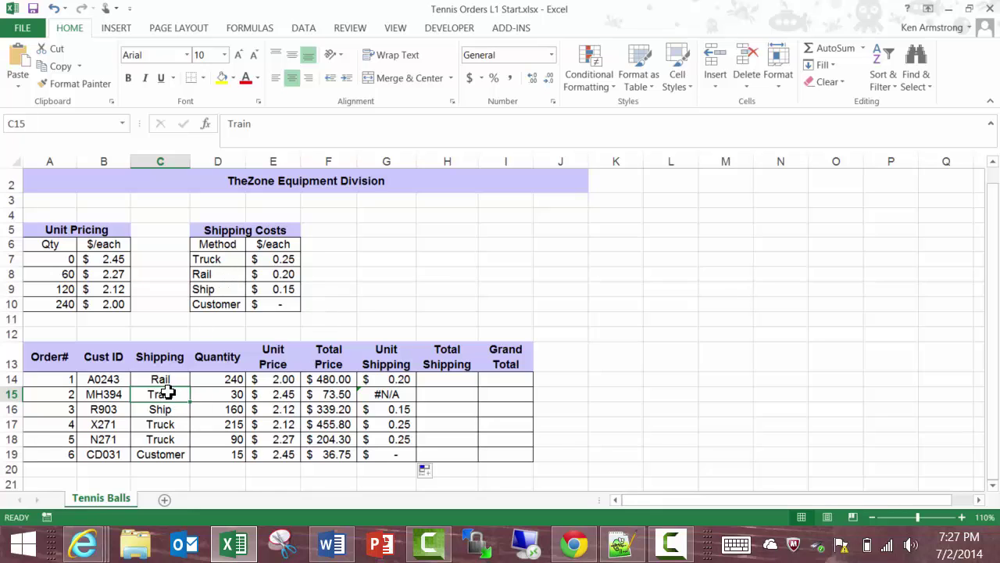
- Compare order 2's Train method against the listed shipping methods, noting the Rail row
drag(222, 259, 227, 301)
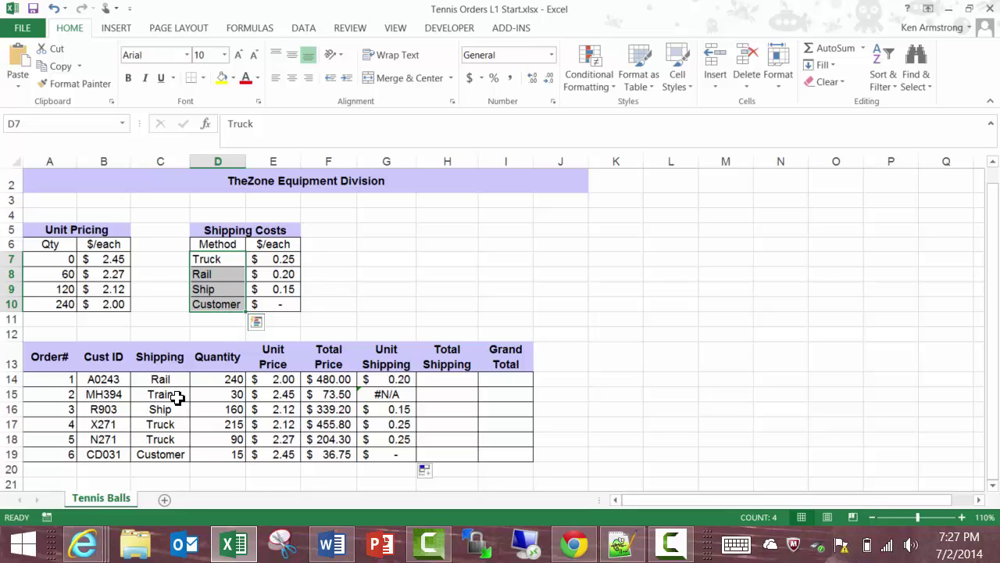
click(180, 395)
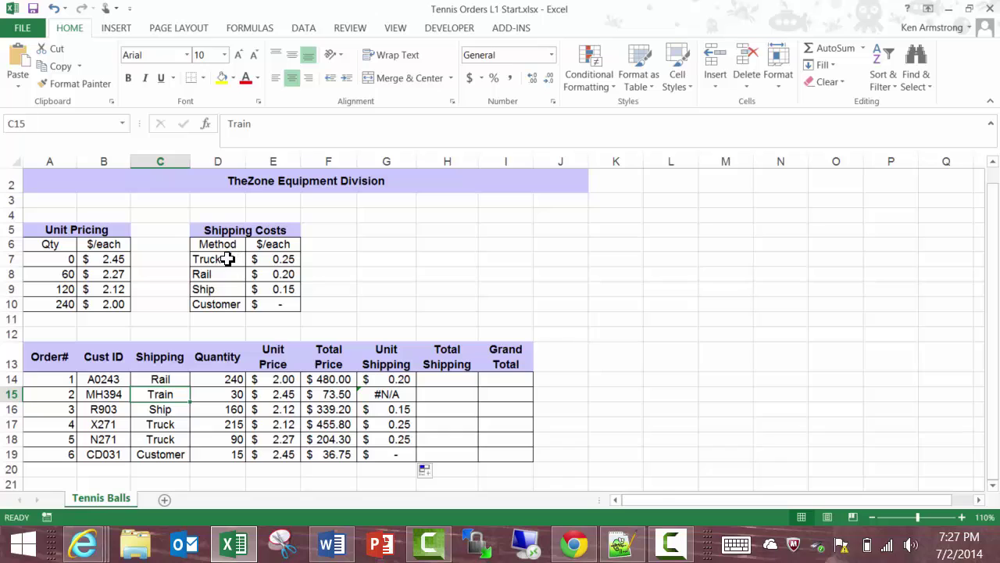
drag(227, 259, 235, 304)
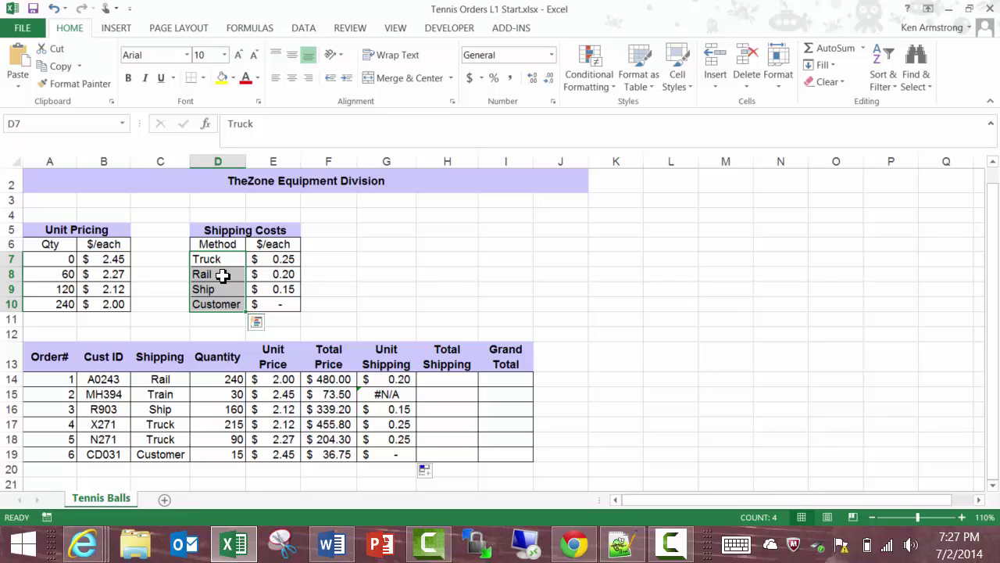
click(166, 397)
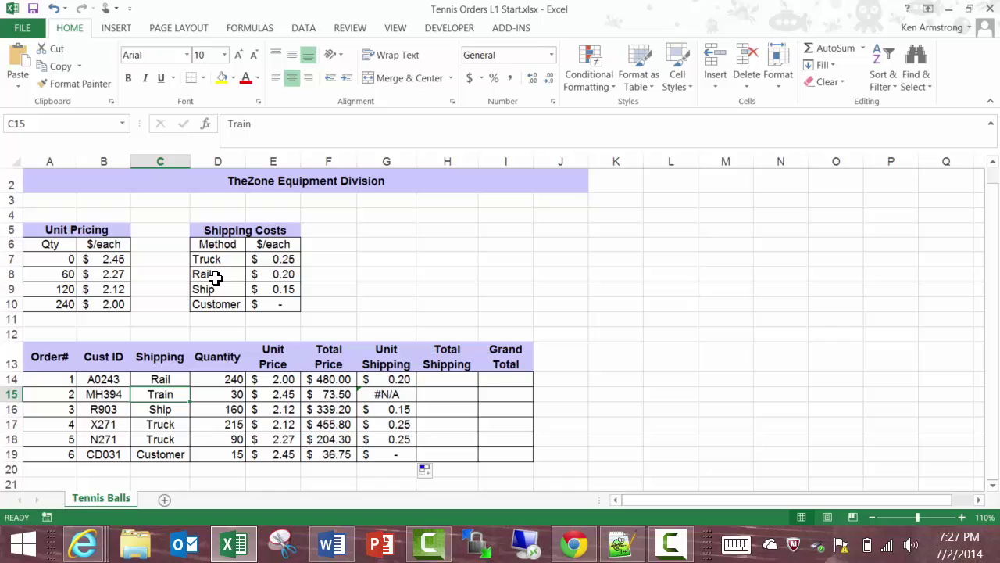
drag(214, 278, 261, 277)
right_click(261, 276)
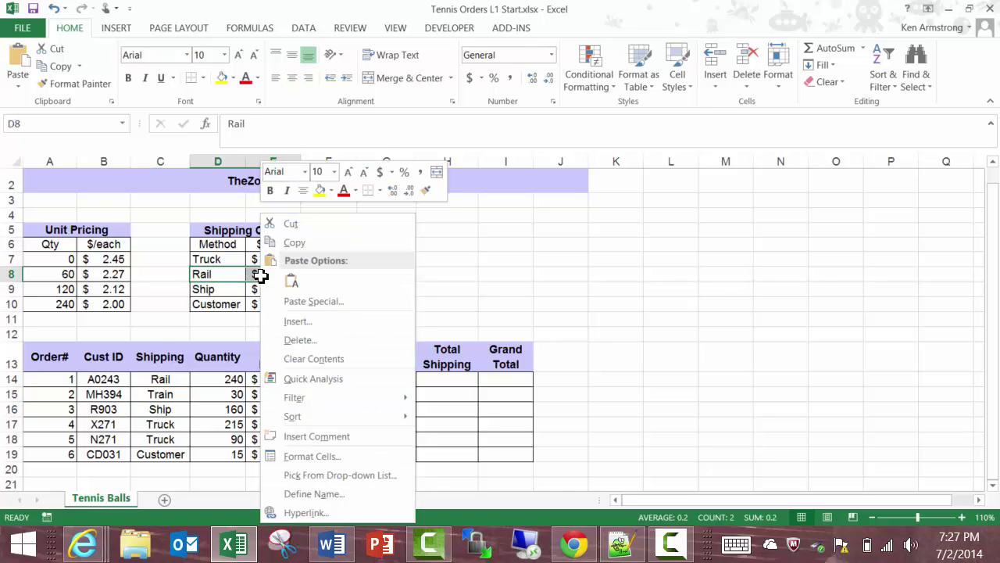
click(143, 273)
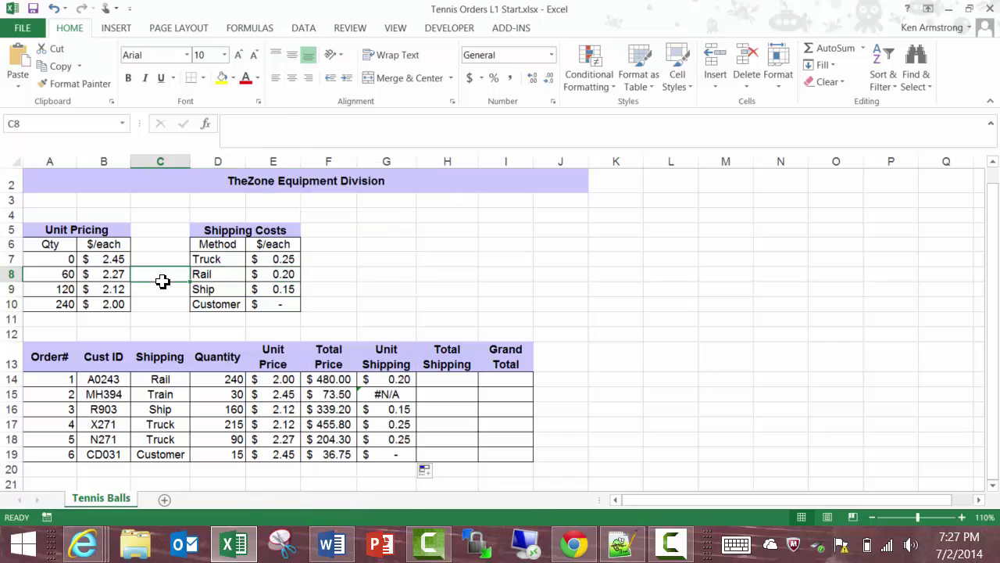
- Replace Train with Rail in C15 and confirm order 2's unit shipping becomes $0.20
click(162, 395)
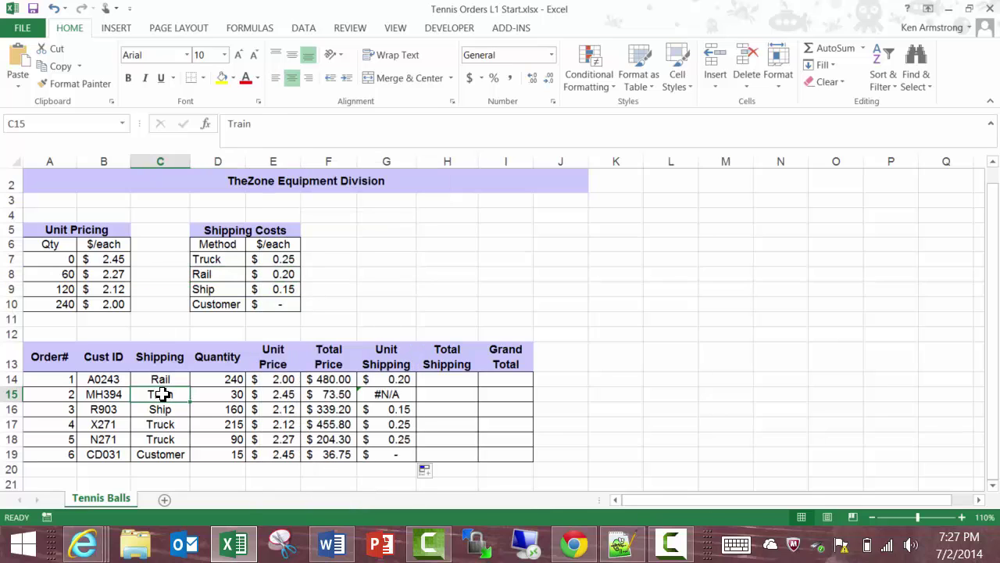
text(Rail)
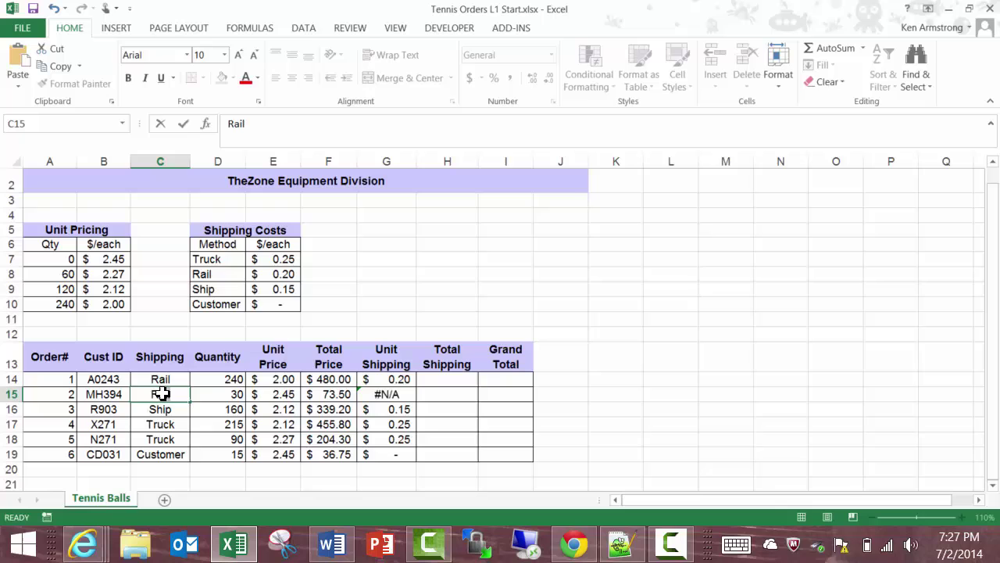
key(Return)
key(Up)
key(Right)
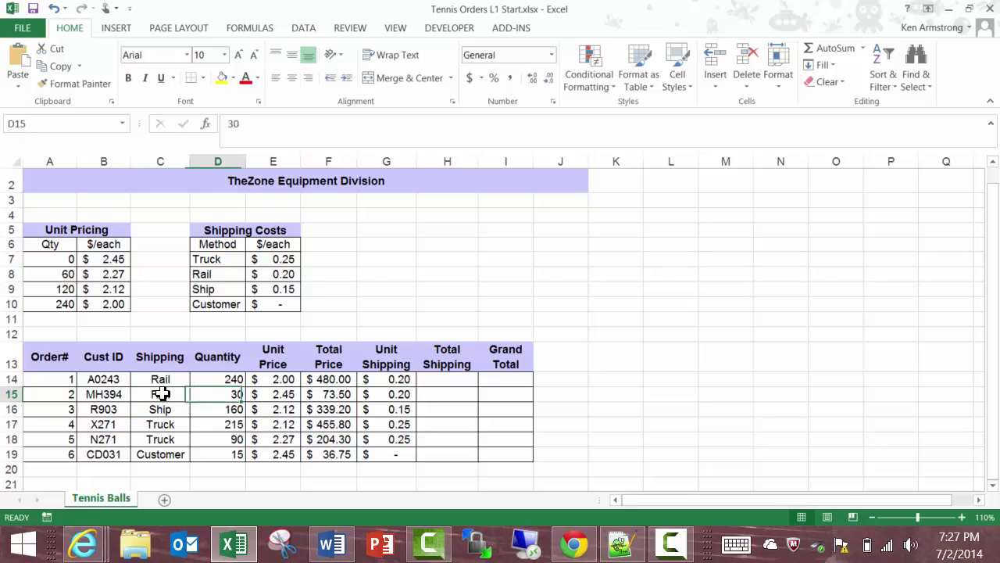